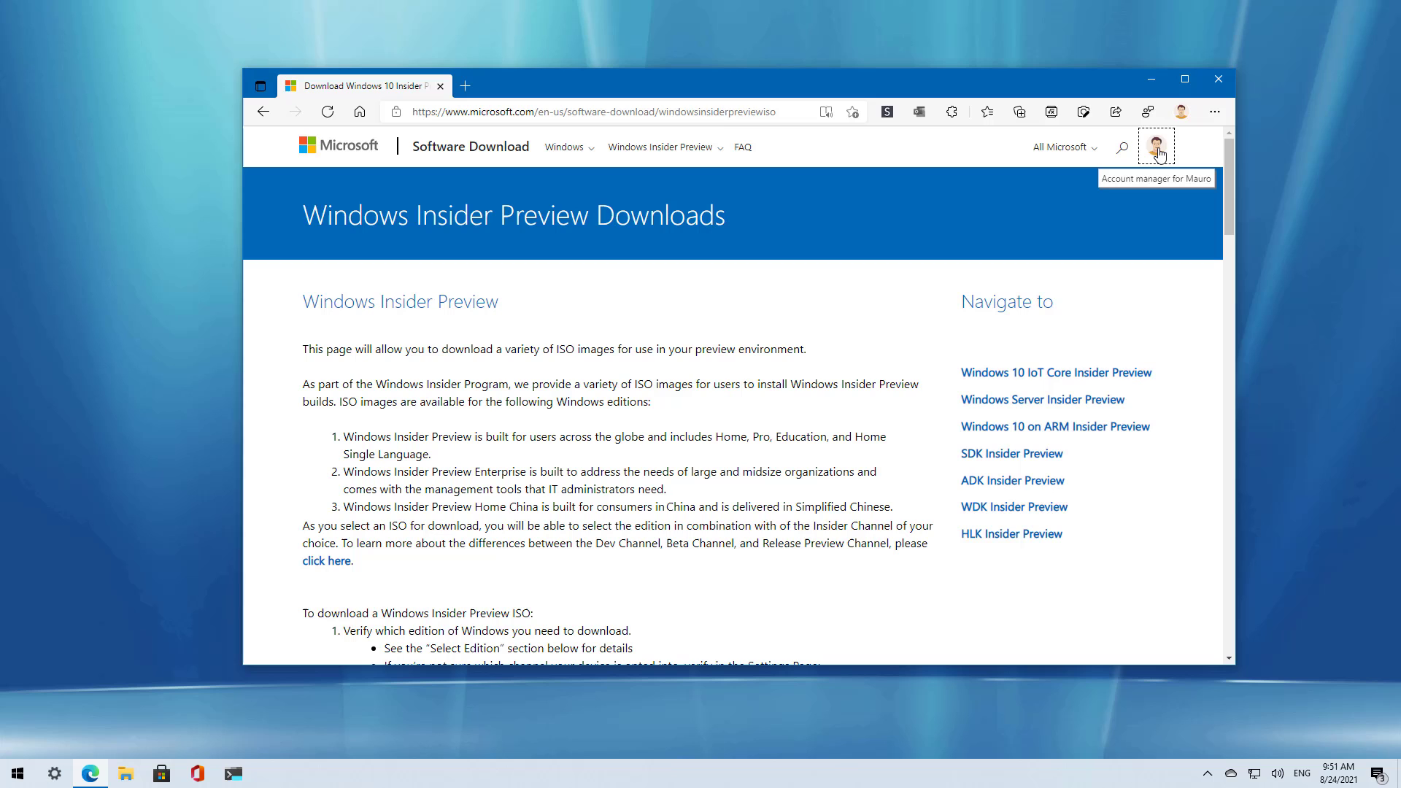
# Check which Microsoft account is signed in on the Insider Preview download page
pyautogui.click(1157, 149)
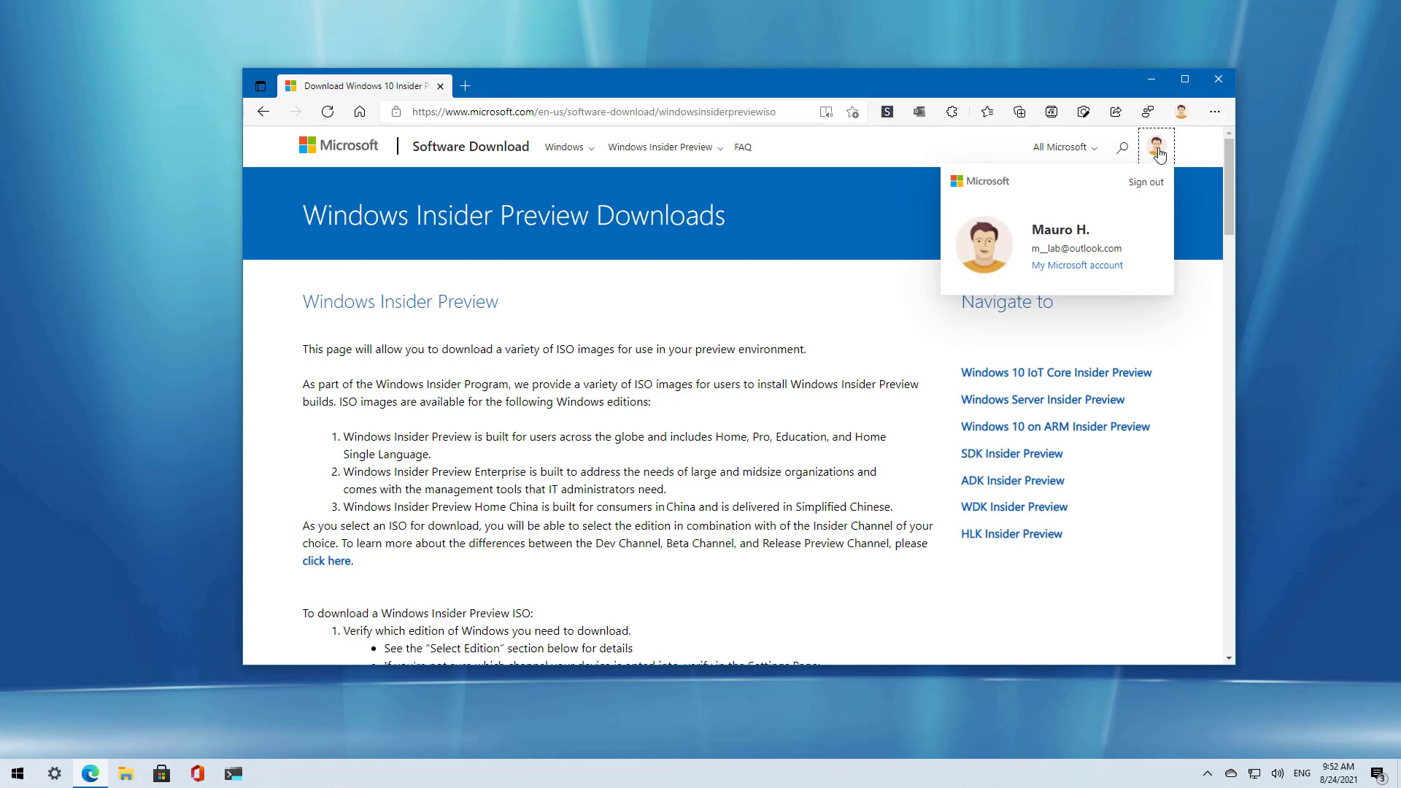
pyautogui.click(888, 295)
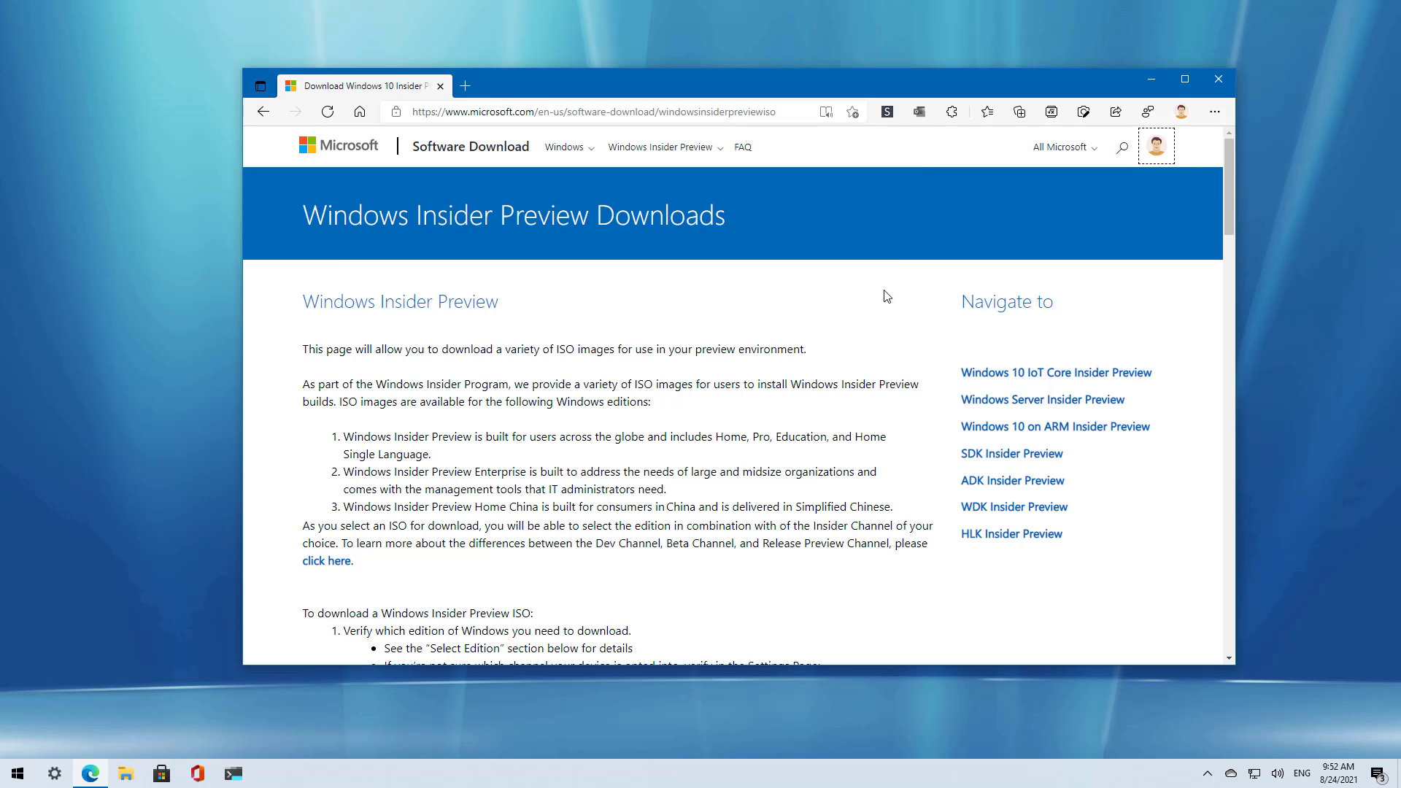
pyautogui.scroll(-14, 888, 294)
pyautogui.scroll(-10, 886, 289)
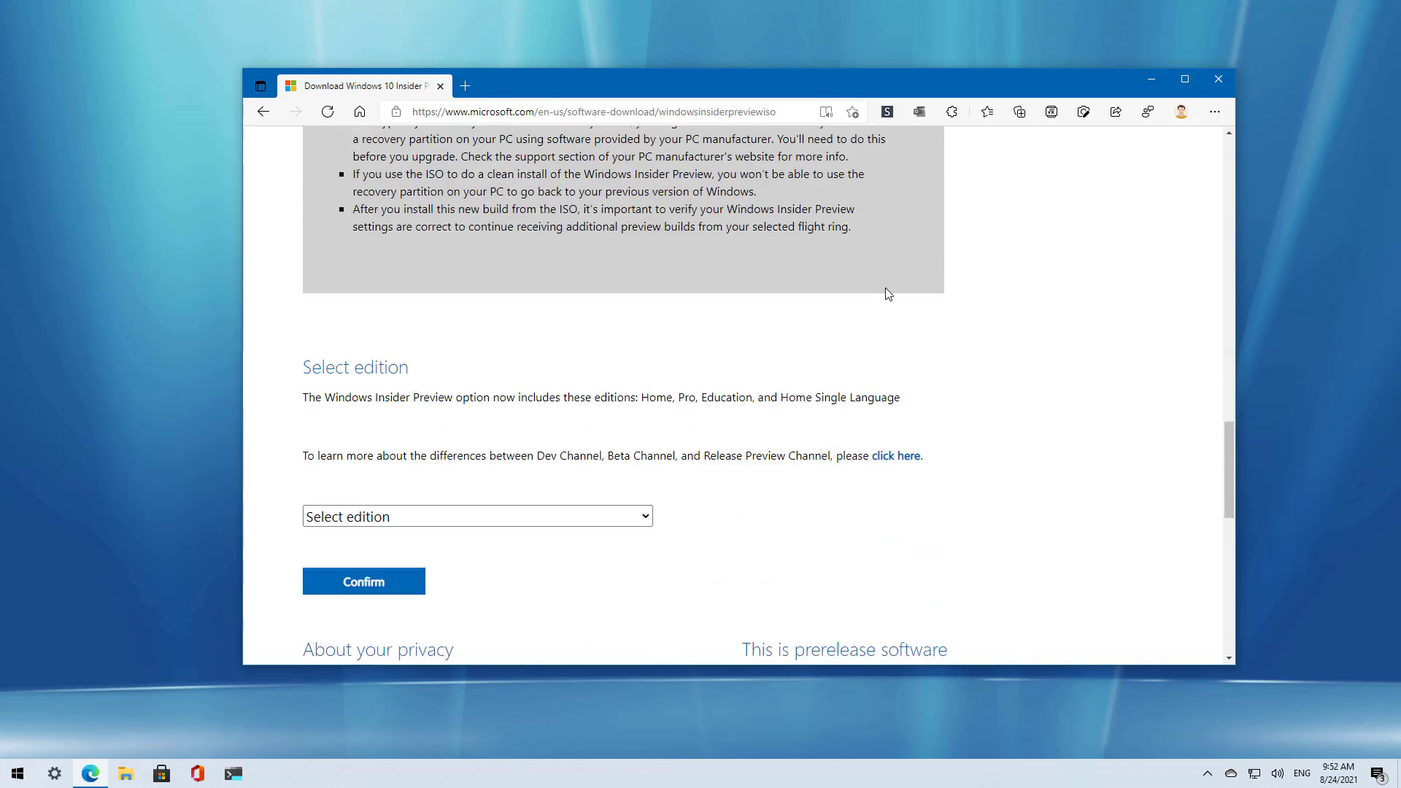
# Request the Windows 11 Dev Channel ISO in English for its 64-bit link, and open File Explorer
pyautogui.click(416, 403)
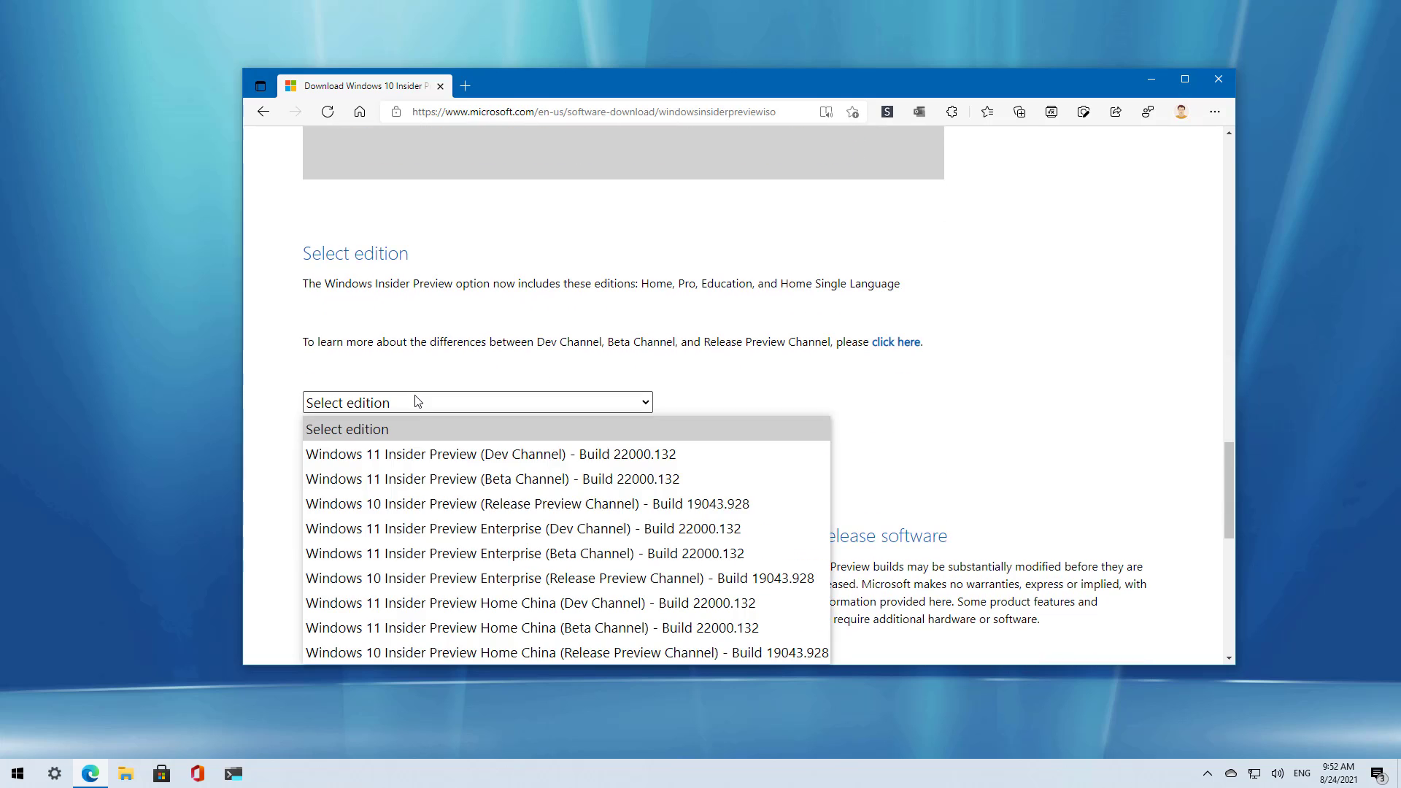
pyautogui.click(433, 454)
pyautogui.click(406, 471)
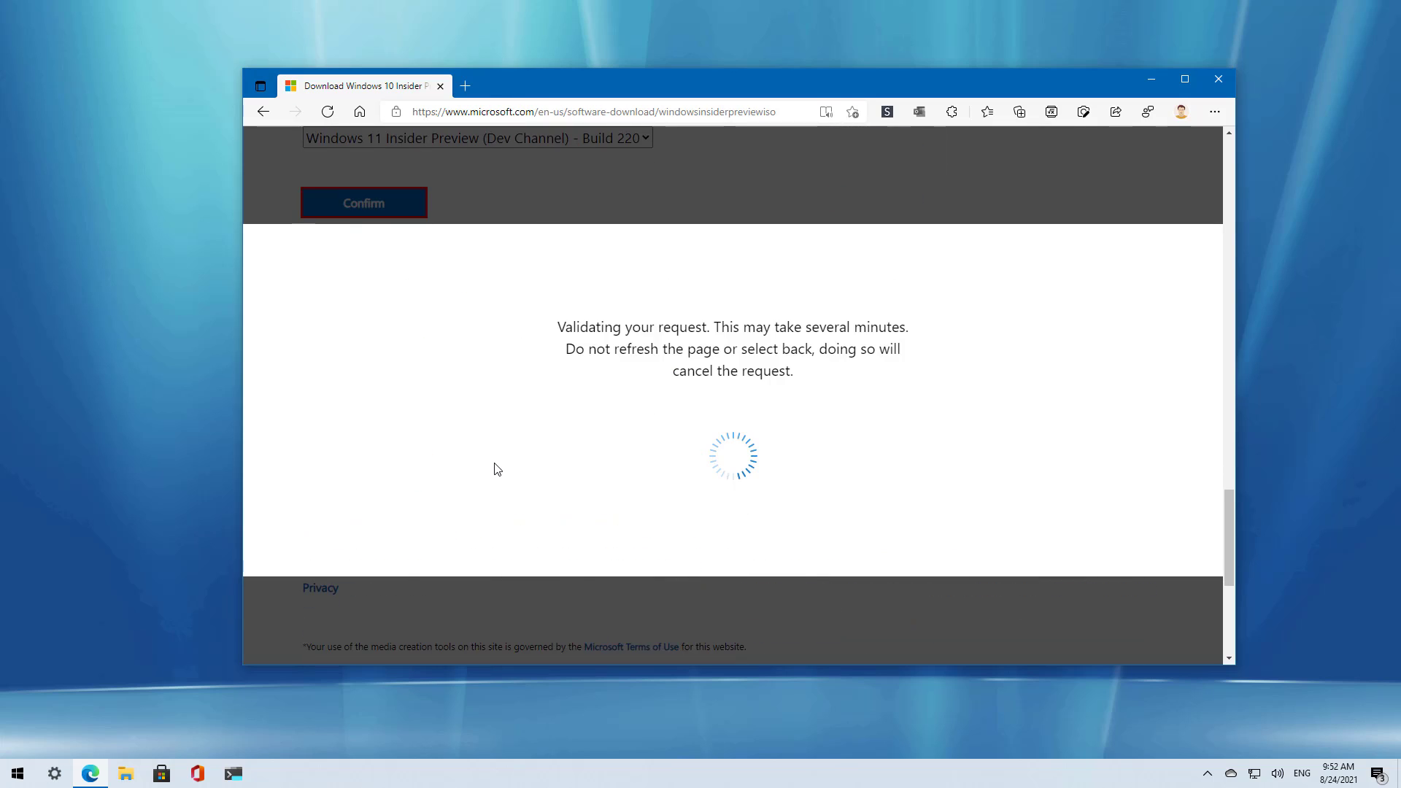
pyautogui.click(370, 299)
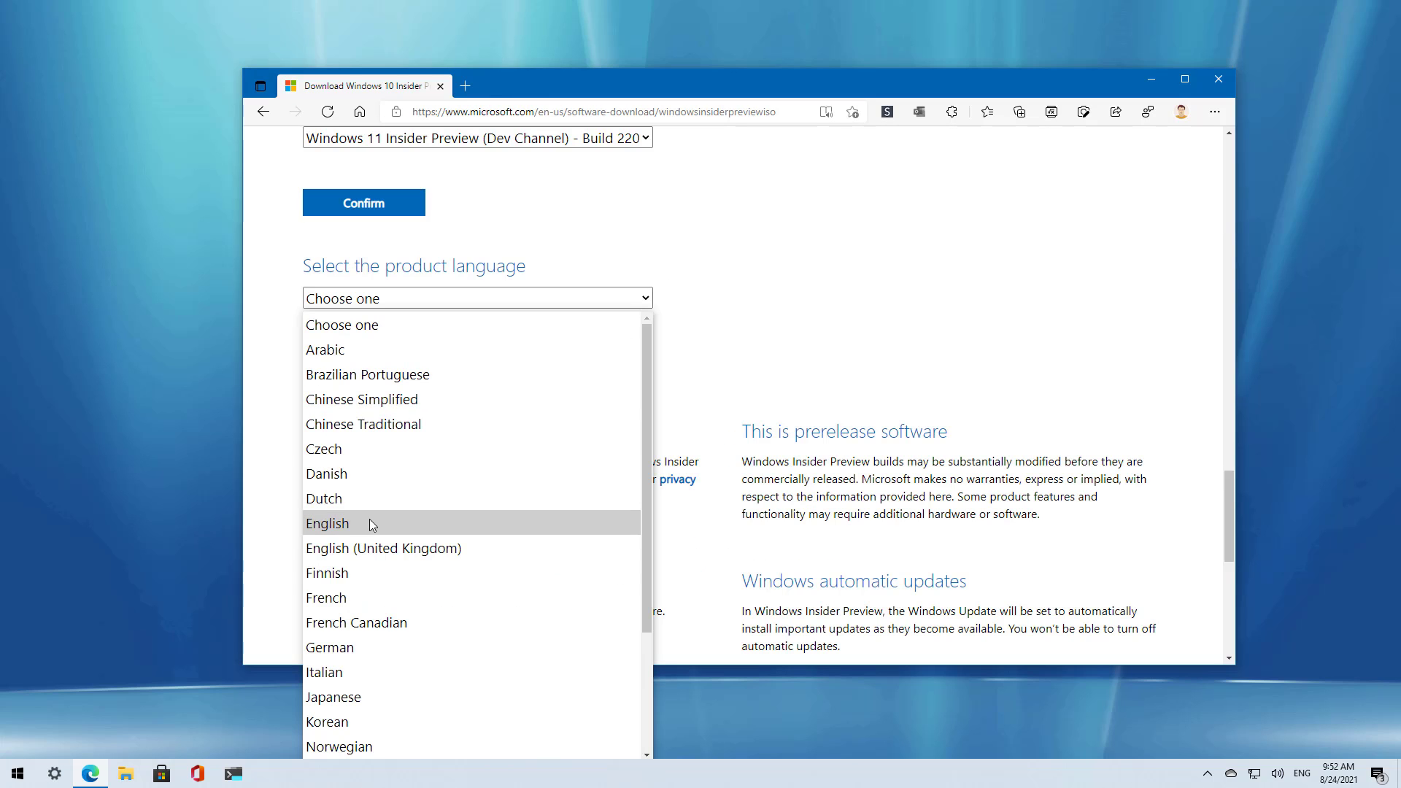
pyautogui.click(369, 523)
pyautogui.click(365, 363)
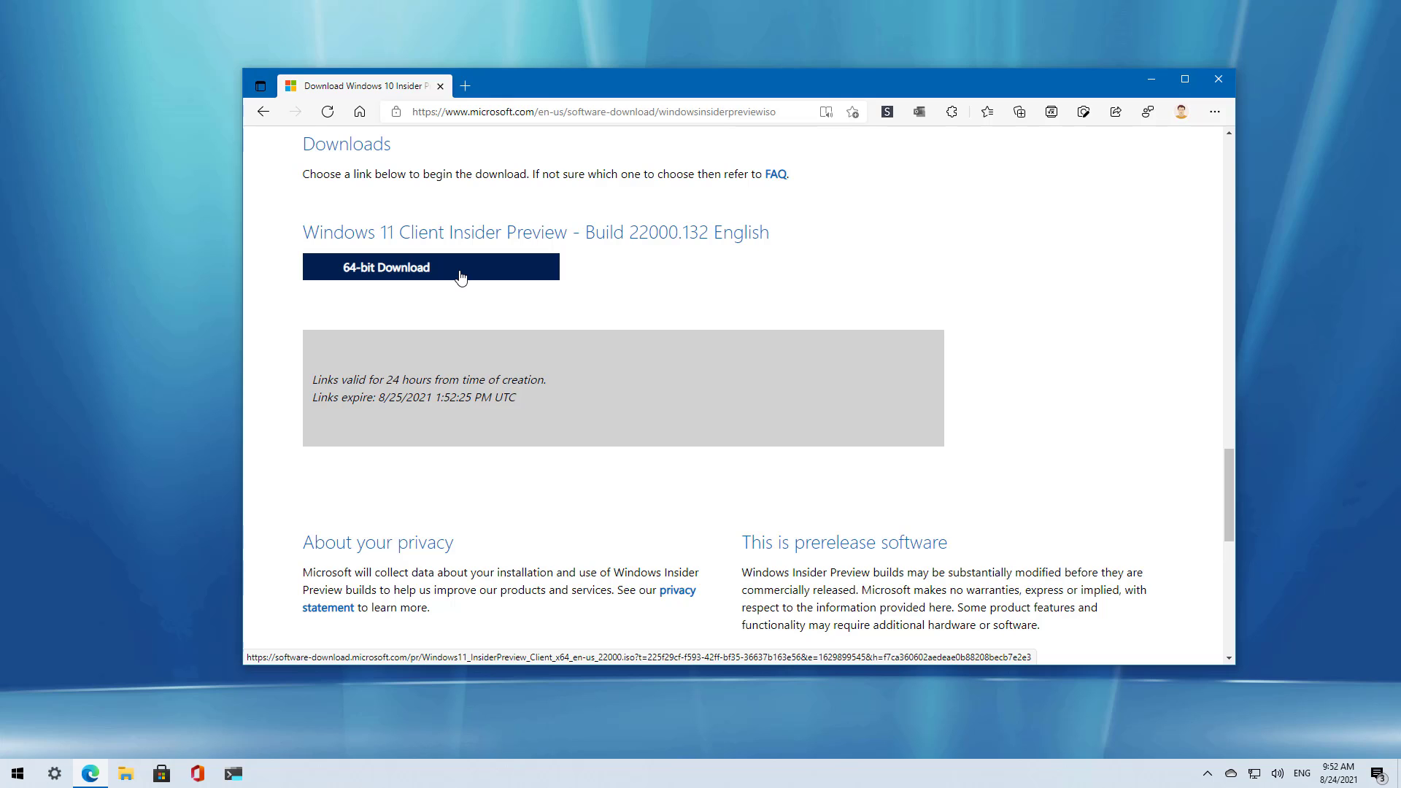
pyautogui.press('super+e')
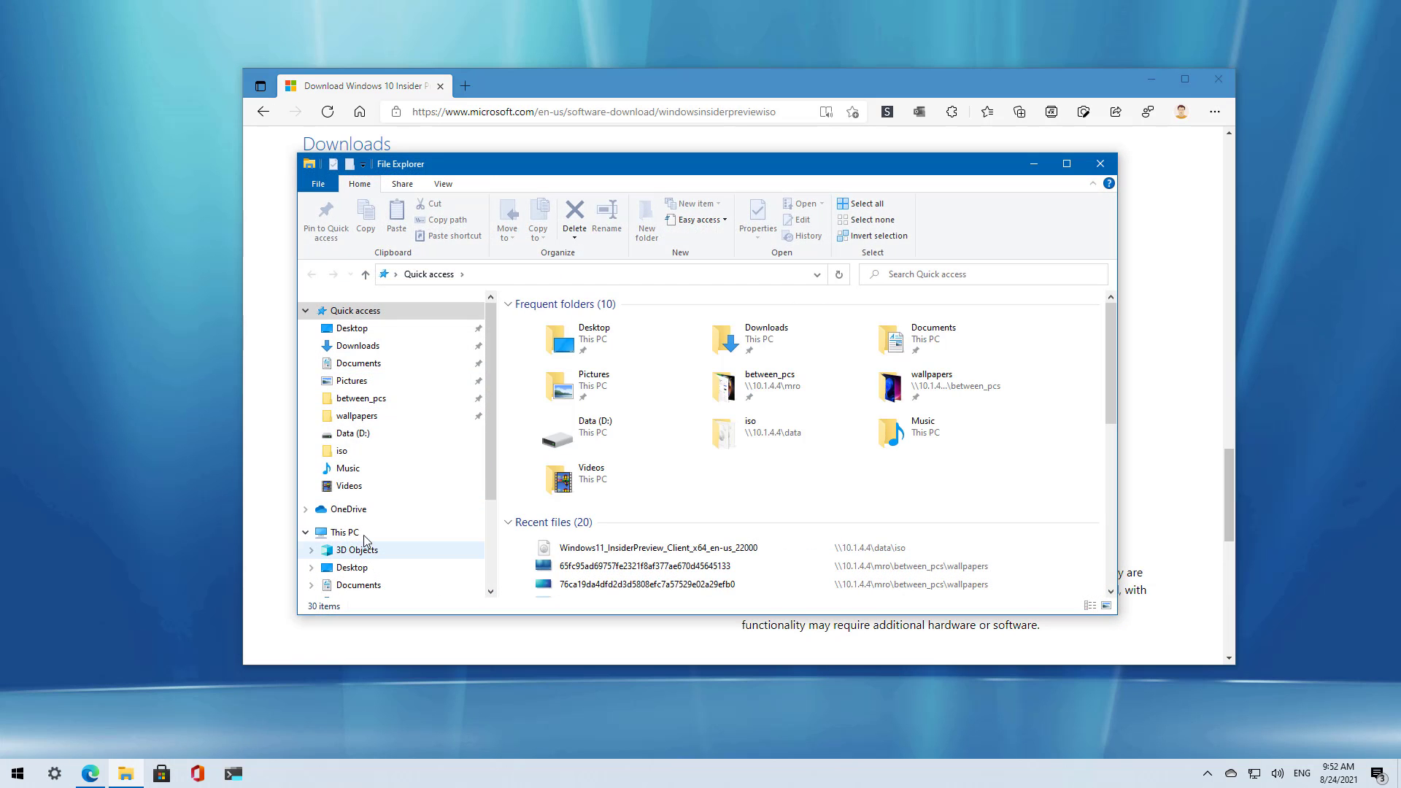
# Mount the Windows 11 Insider Preview ISO from Data (D:) as DVD Drive (F:) and select its setup
pyautogui.click(365, 539)
pyautogui.doubleClick(795, 470)
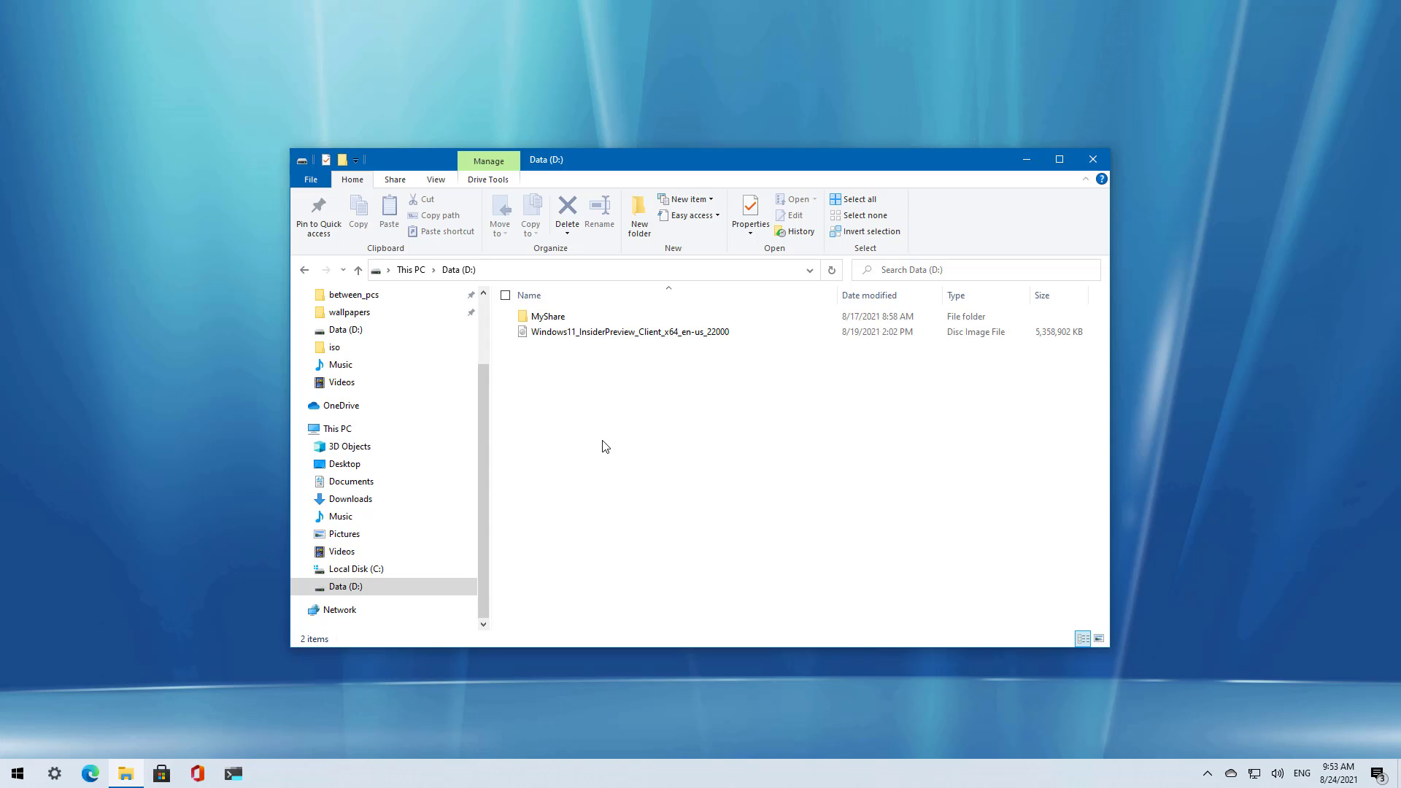
pyautogui.click(612, 335)
pyautogui.rightClick(611, 334)
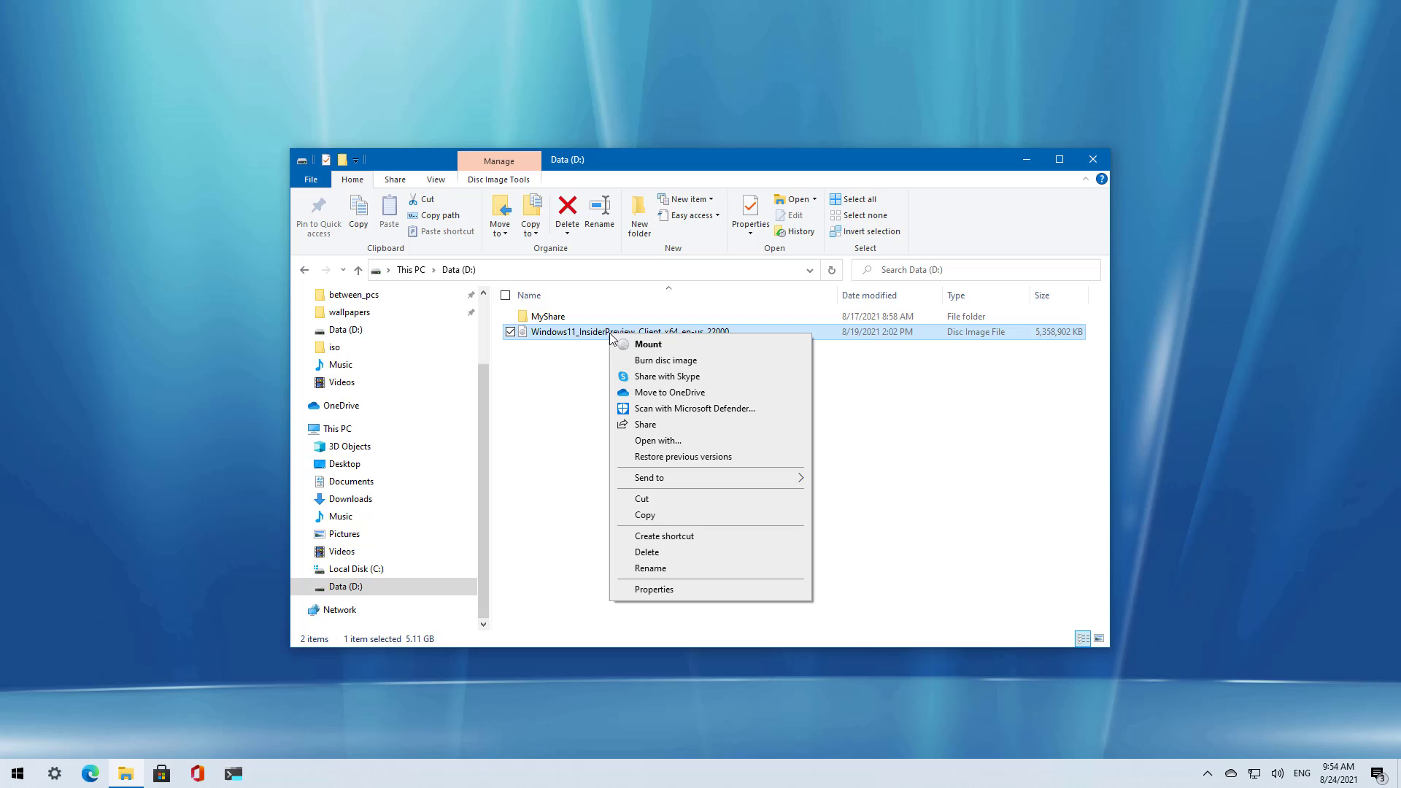
pyautogui.click(656, 348)
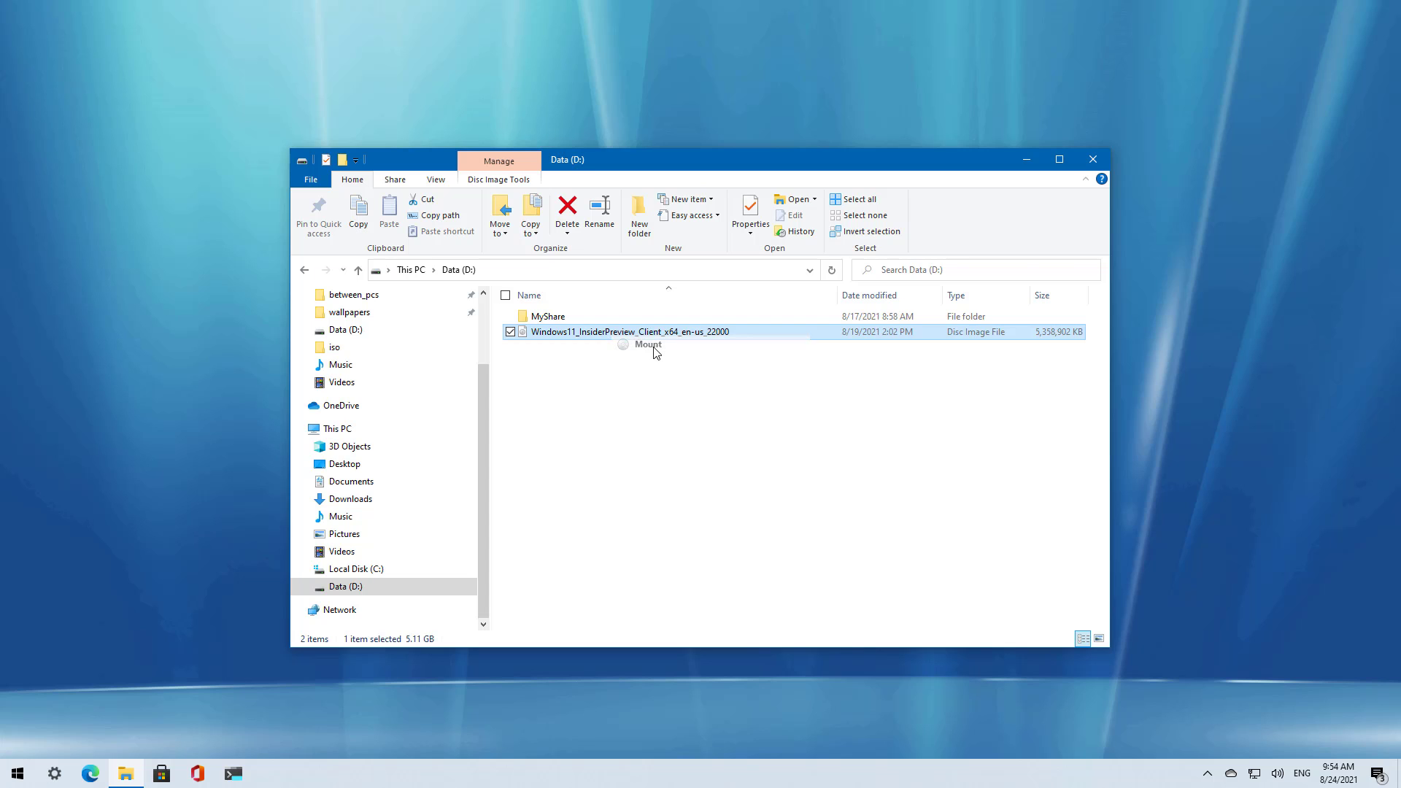
pyautogui.scroll(-1, 480, 489)
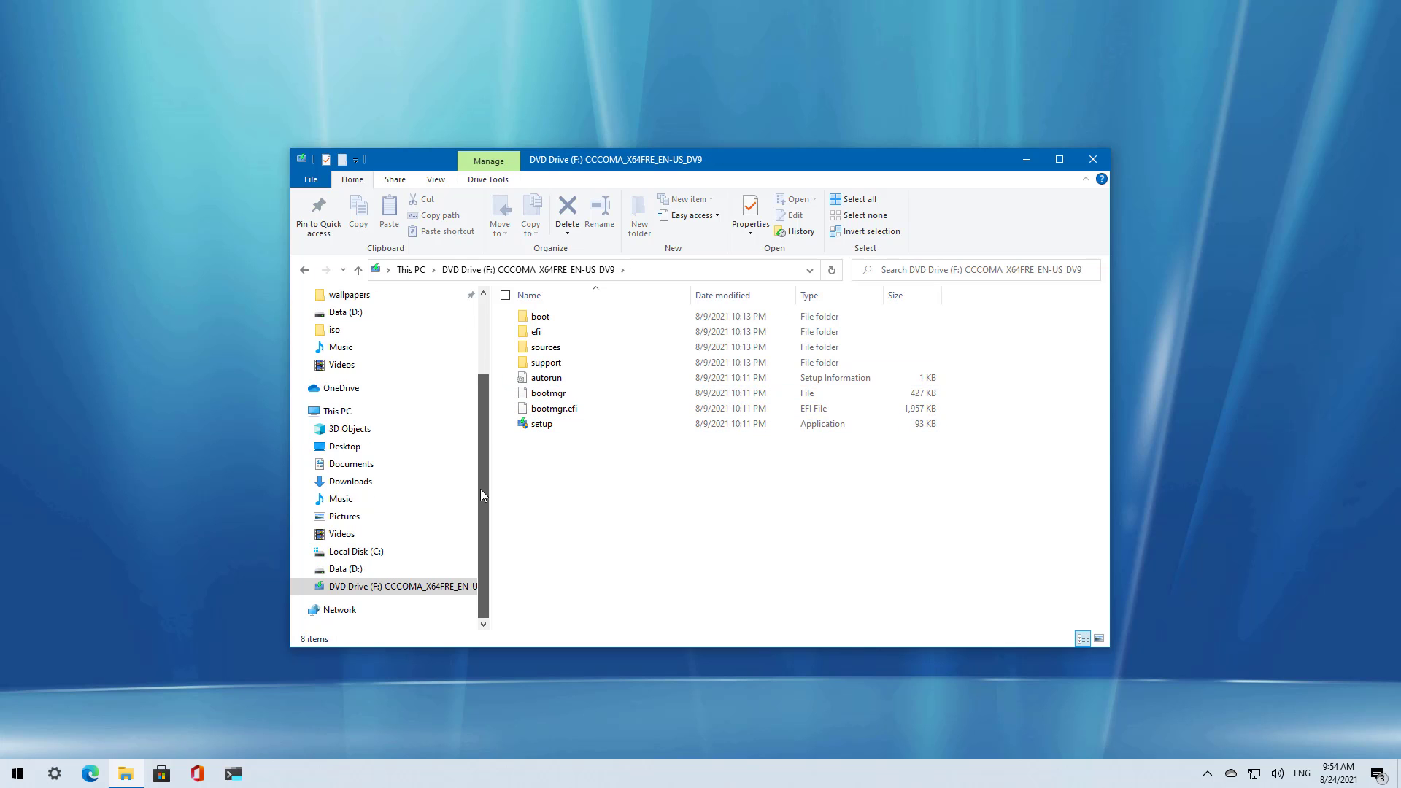
pyautogui.click(544, 430)
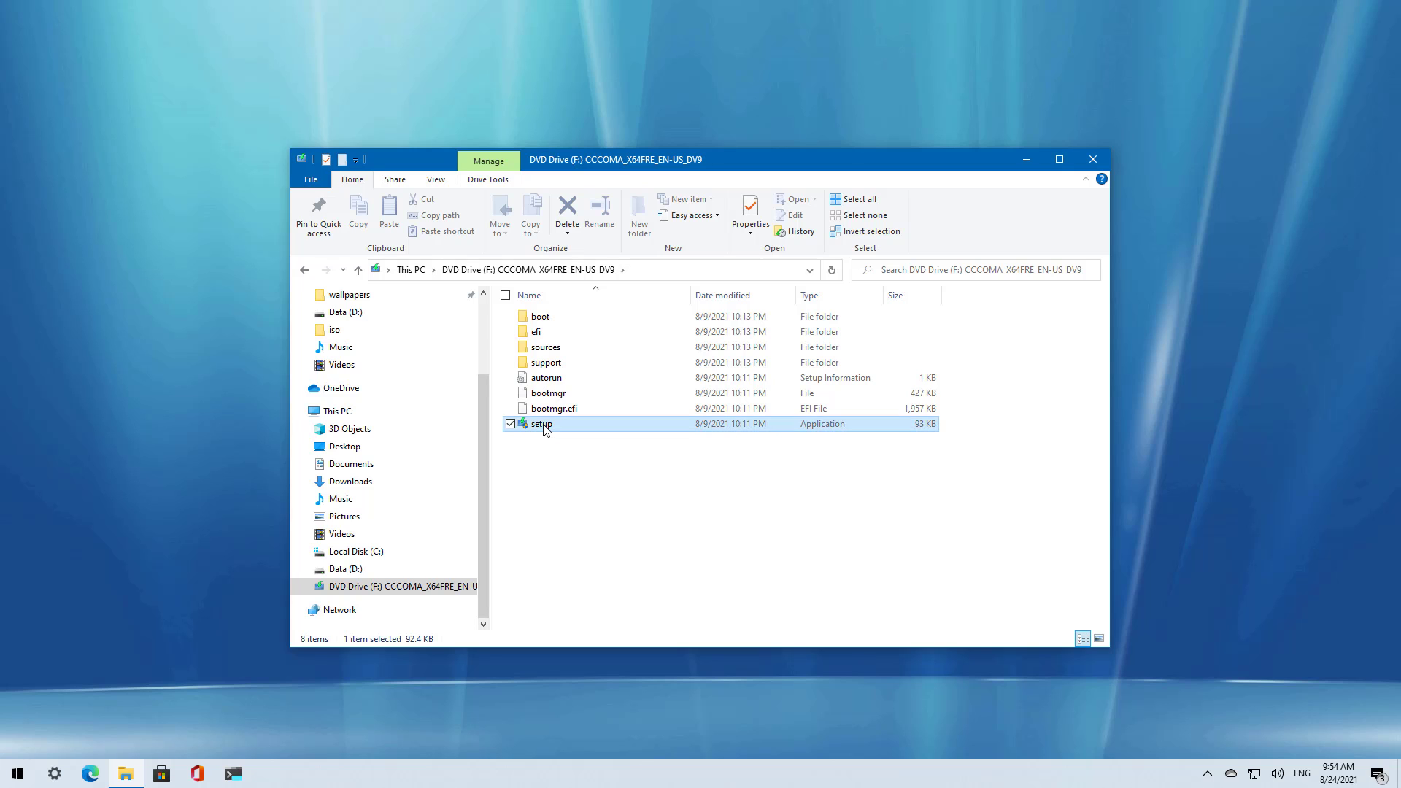
# Launch setup from the mounted drive, approve the User Account Control prompt, and close File Explorer
pyautogui.doubleClick(544, 429)
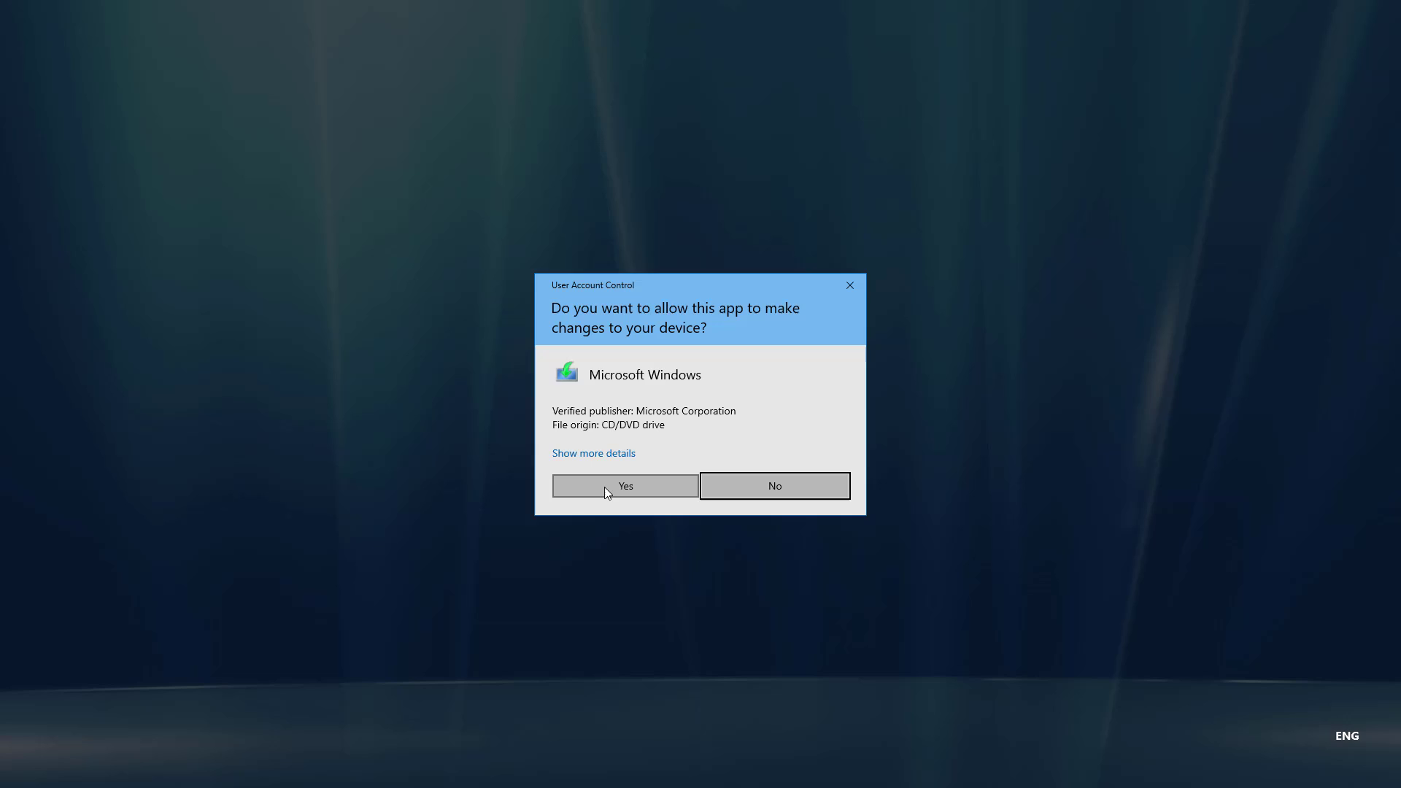
pyautogui.click(605, 487)
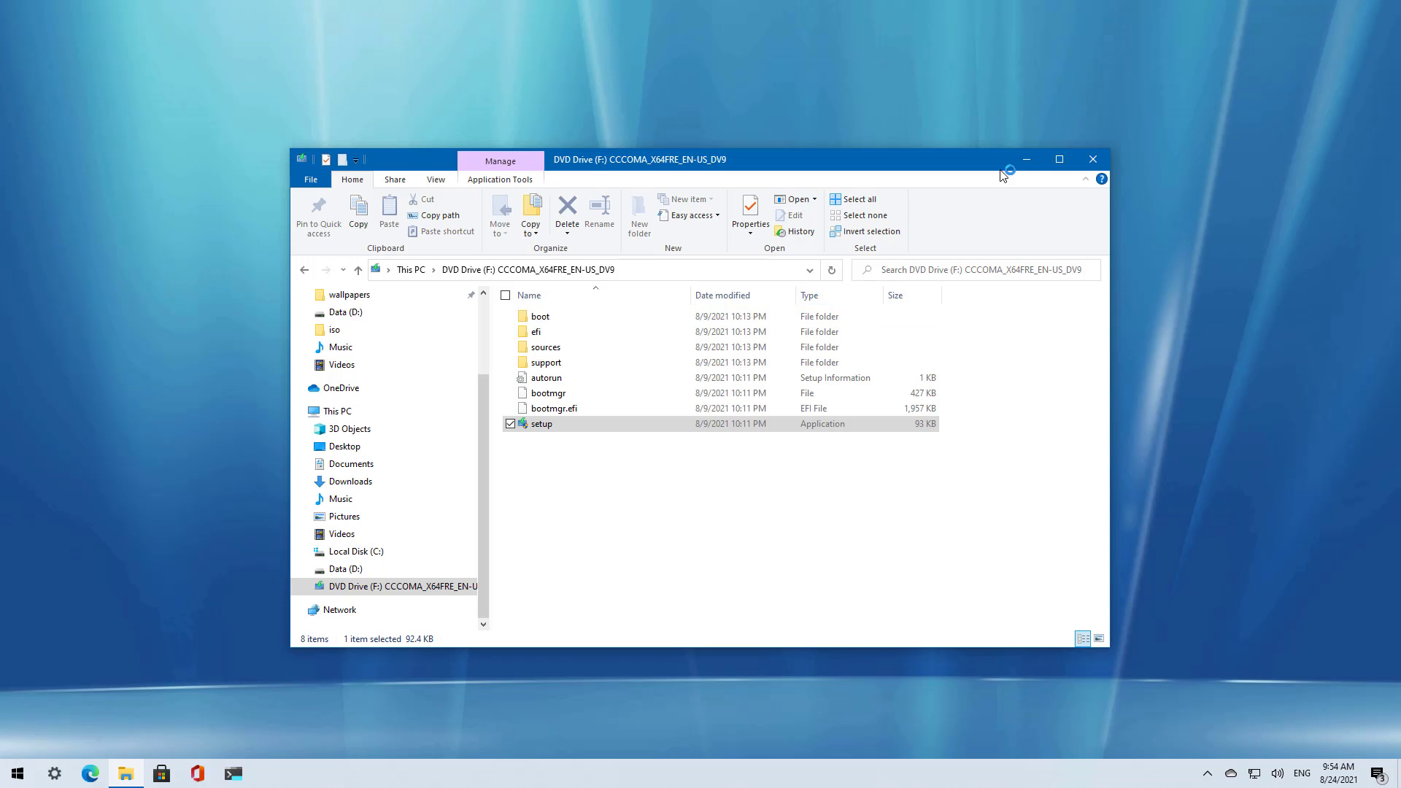
pyautogui.click(1091, 161)
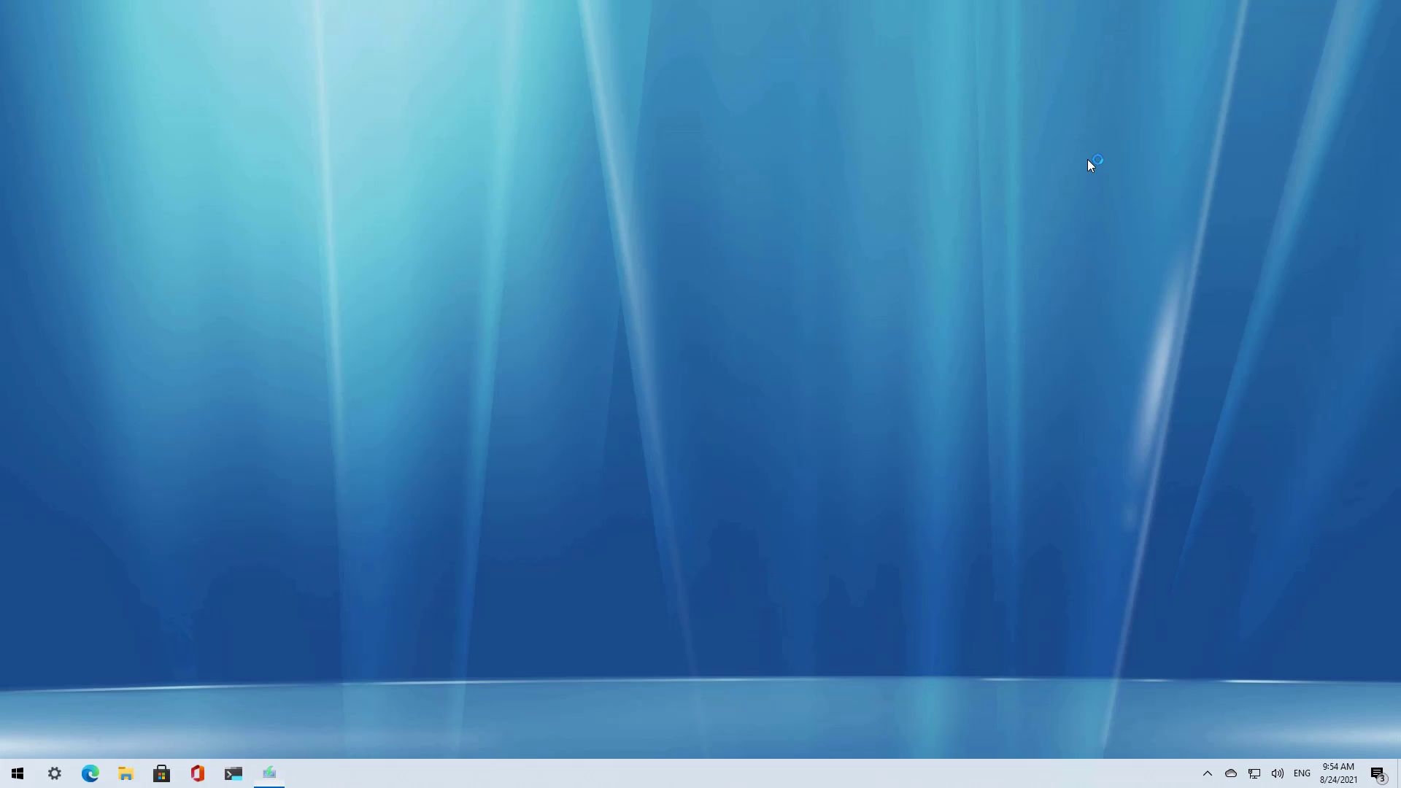
# Skip downloading updates, opt out of installation feedback, and accept the license terms
pyautogui.click(577, 322)
pyautogui.click(516, 350)
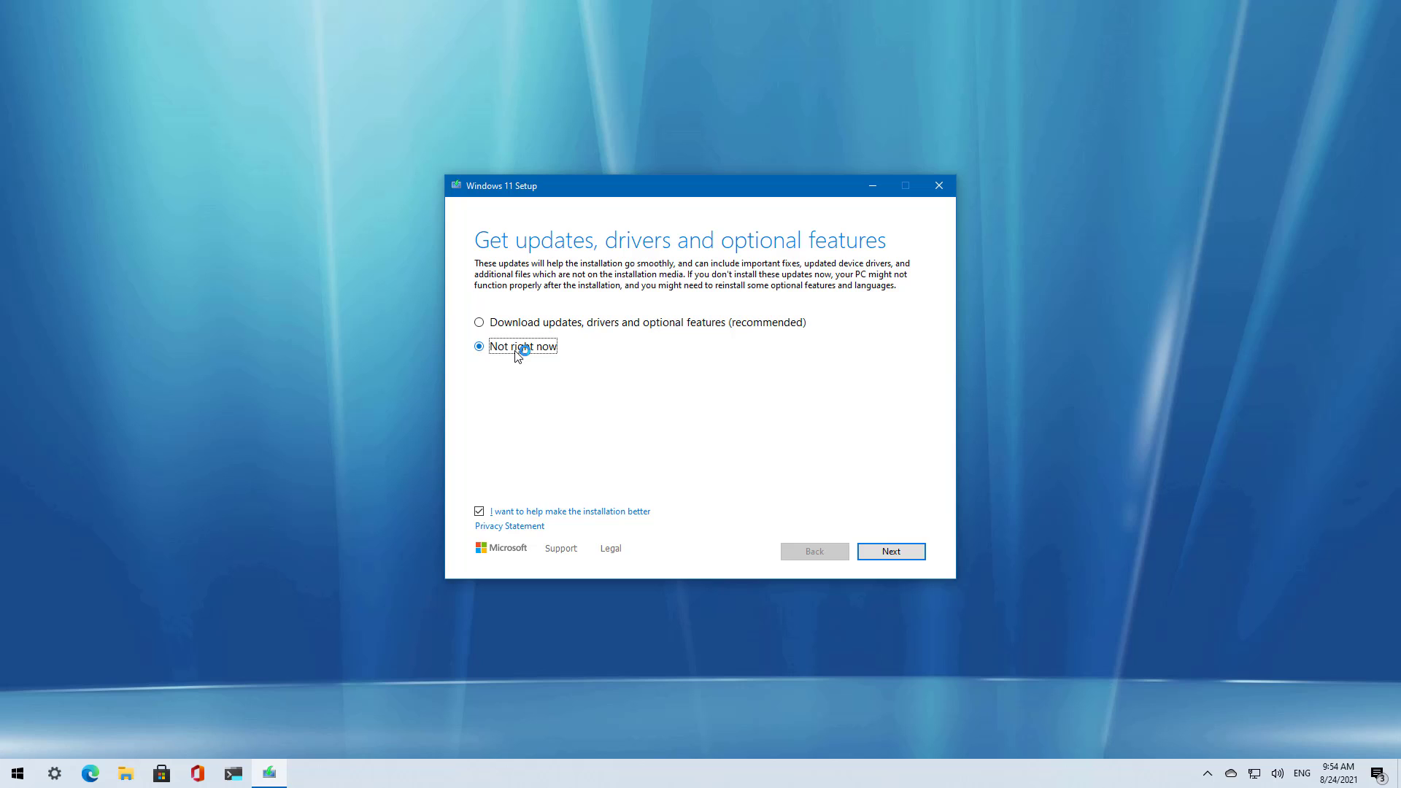
pyautogui.press('Tab')
pyautogui.press('space')
pyautogui.click(886, 555)
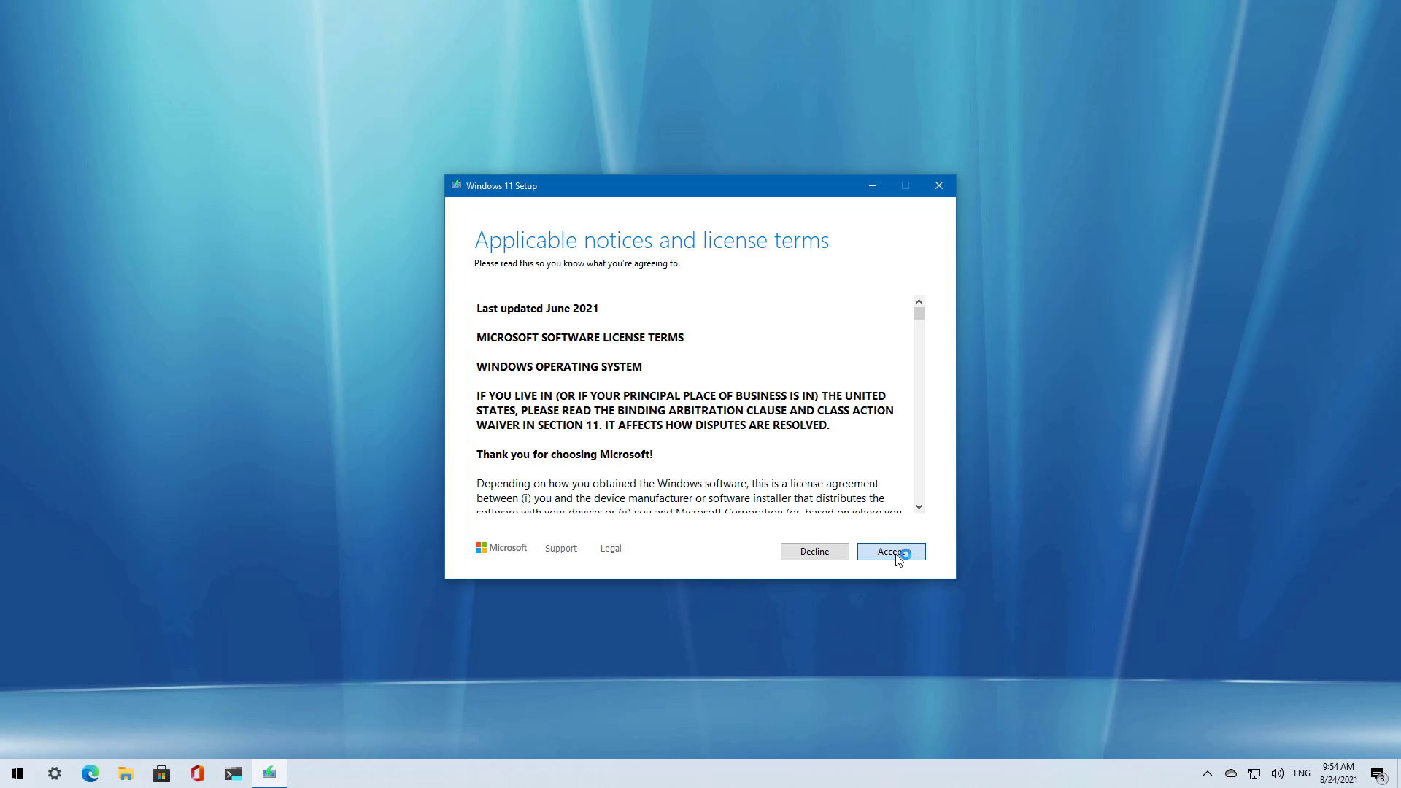
pyautogui.click(897, 555)
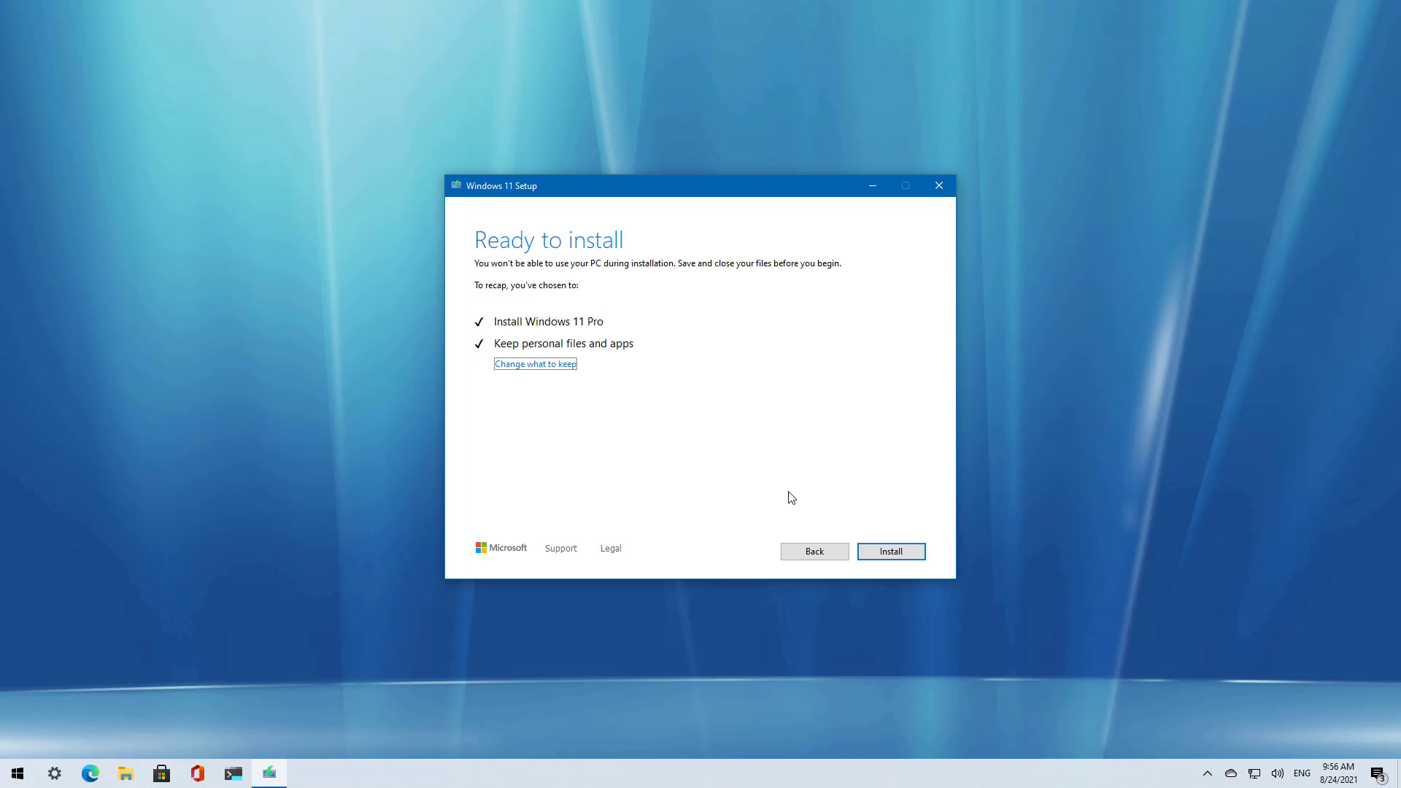
# Leave 'Keep personal files and apps' selected under Change what to keep, then install Windows 11 Pro
pyautogui.click(565, 365)
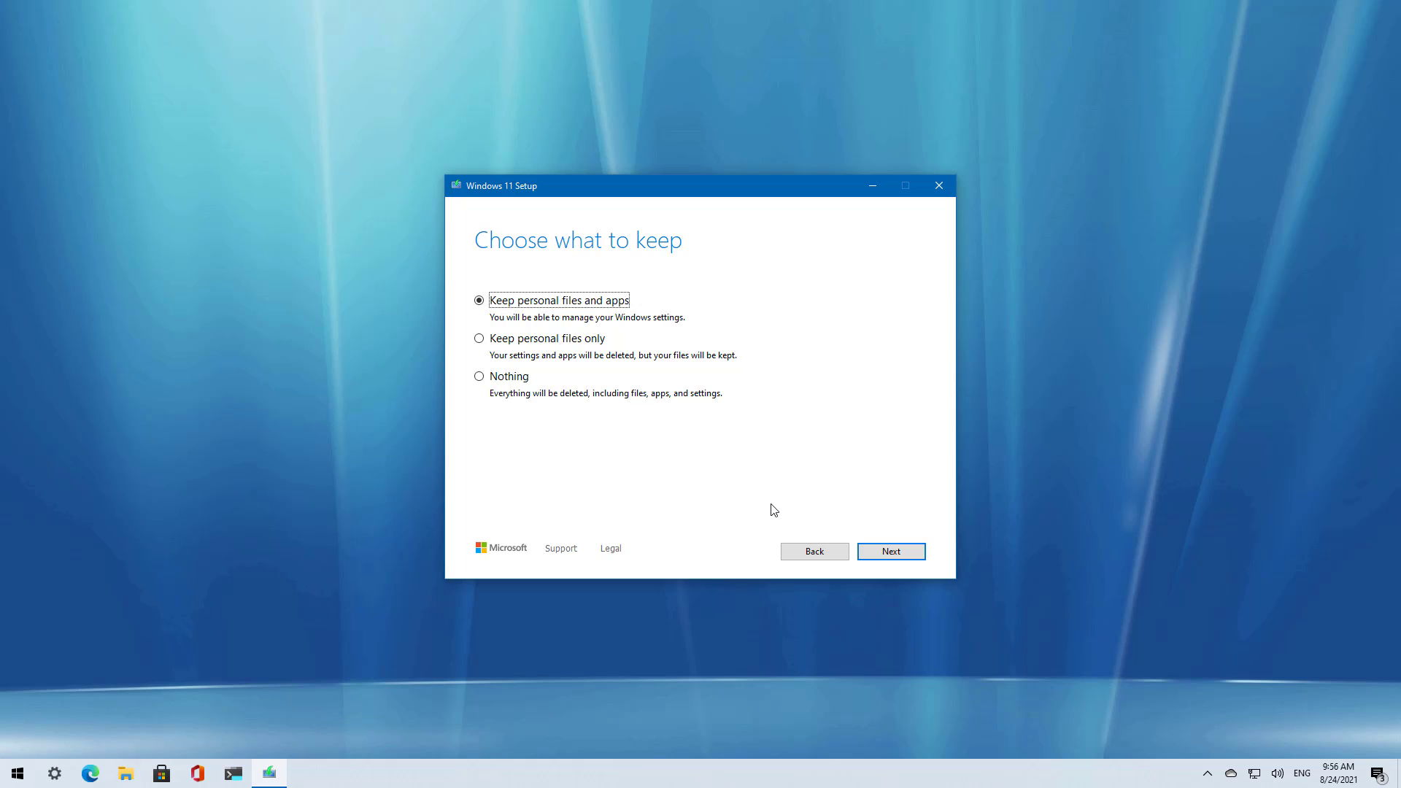
pyautogui.click(888, 561)
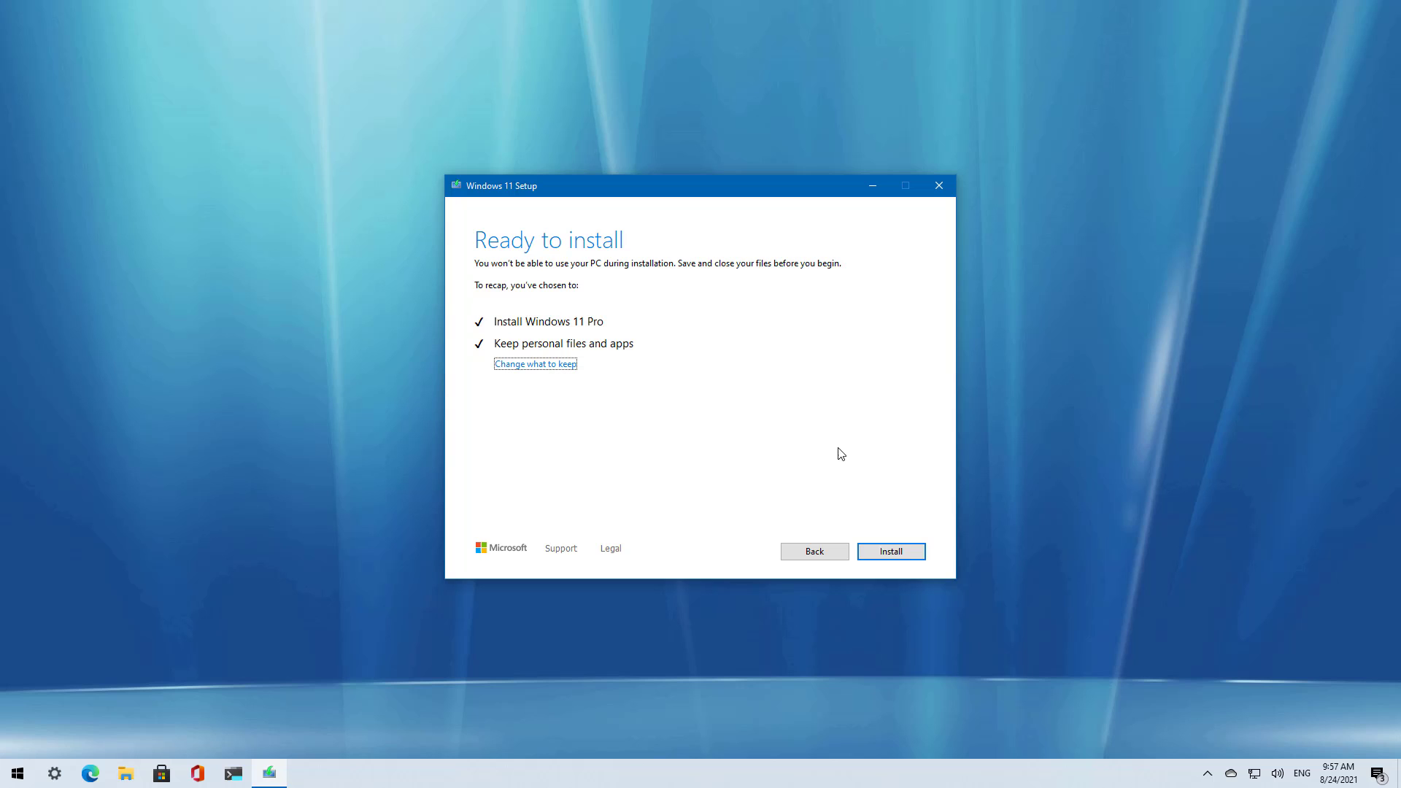
pyautogui.click(900, 555)
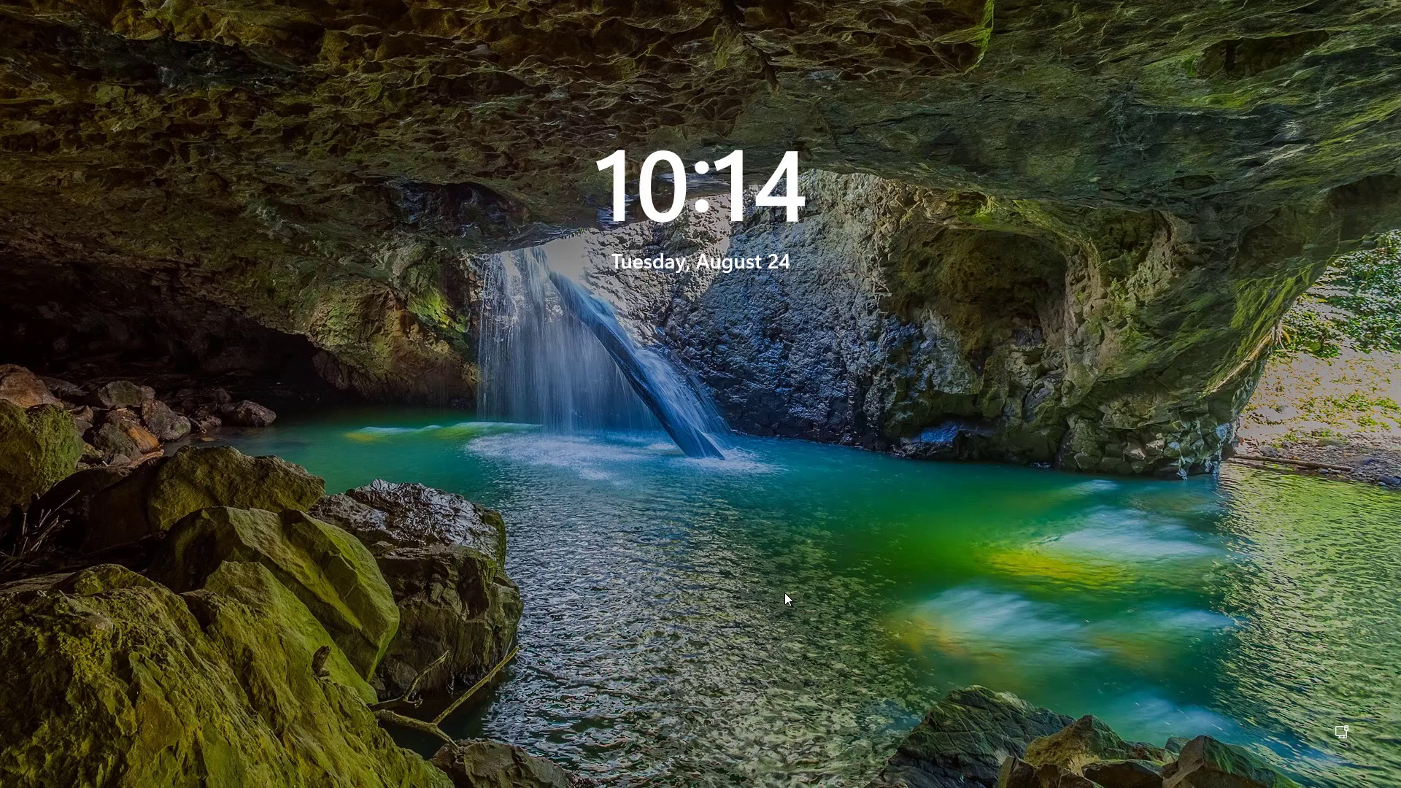
# Dismiss the lock screen and enter the account PIN to sign in
pyautogui.click(785, 598)
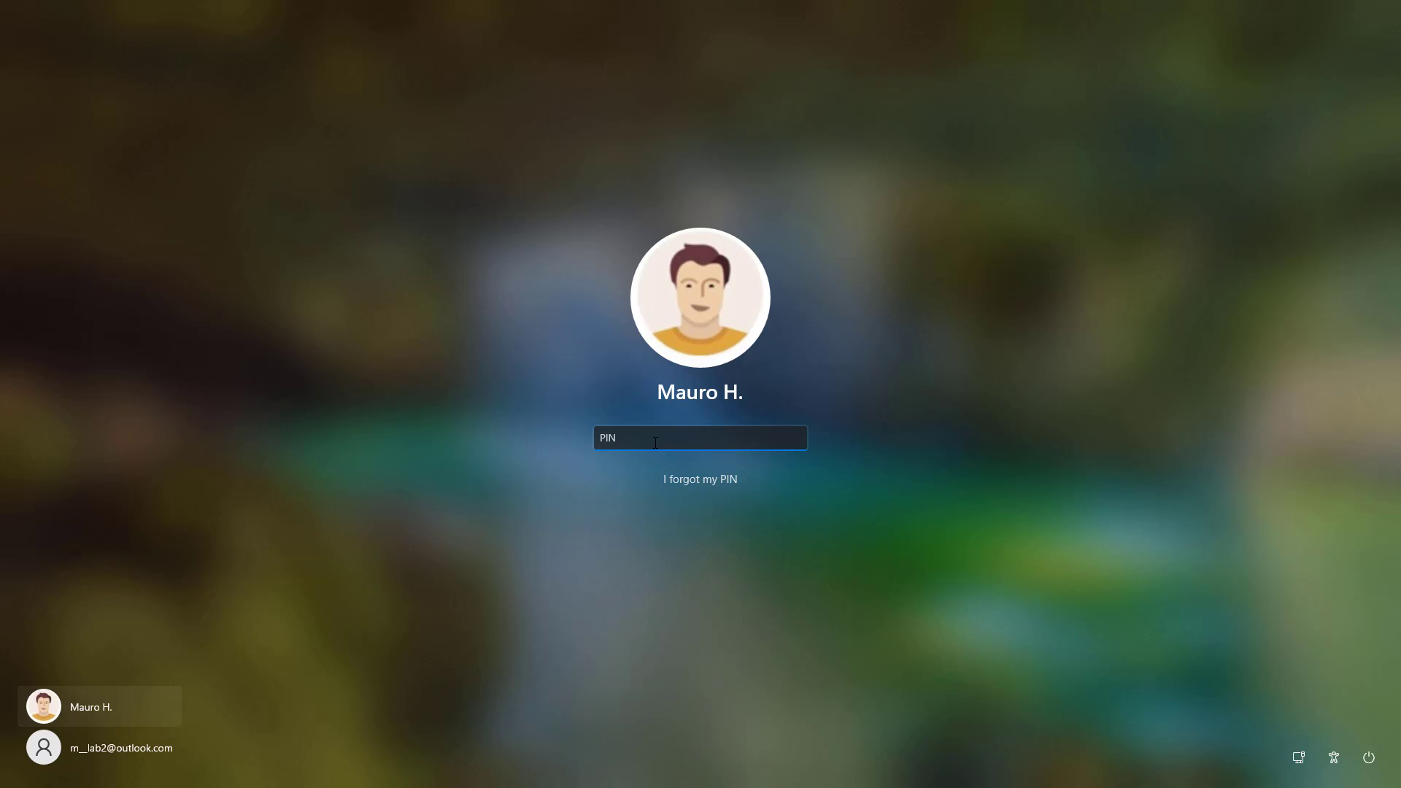
pyautogui.write('••••')
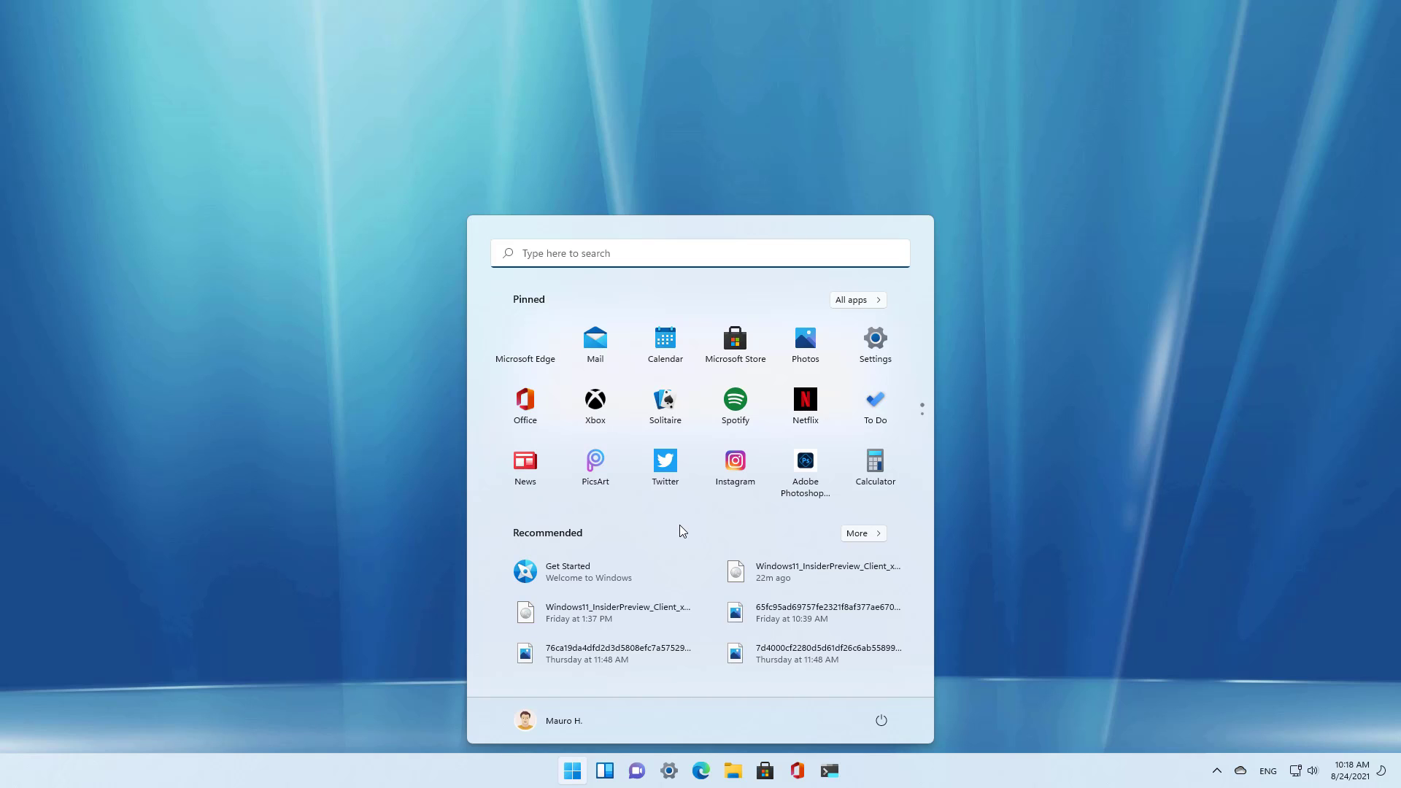
# Verify under System > Activation that Windows 11 Pro has a digital license, then close Settings
pyautogui.press('Escape')
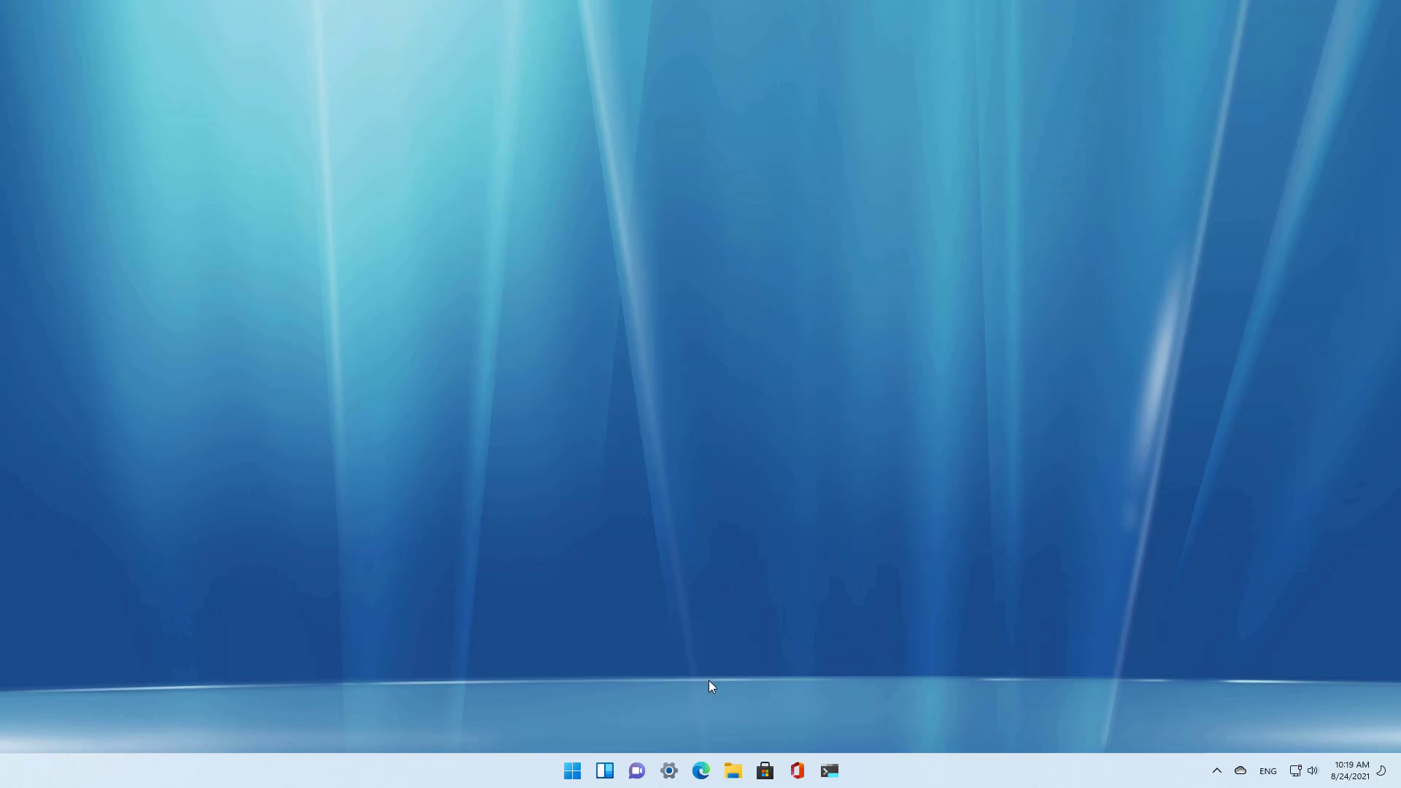
pyautogui.click(669, 771)
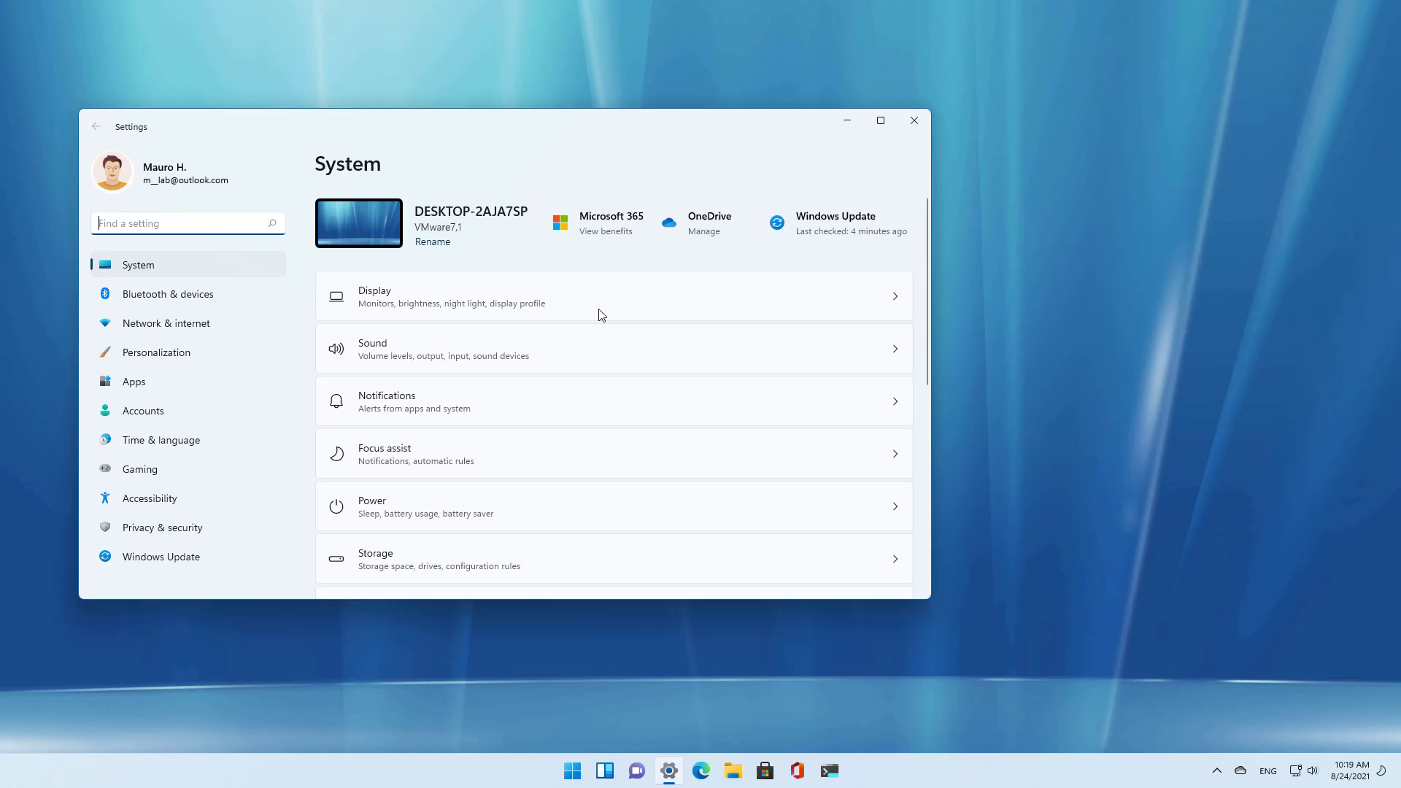
pyautogui.scroll(-2, 610, 319)
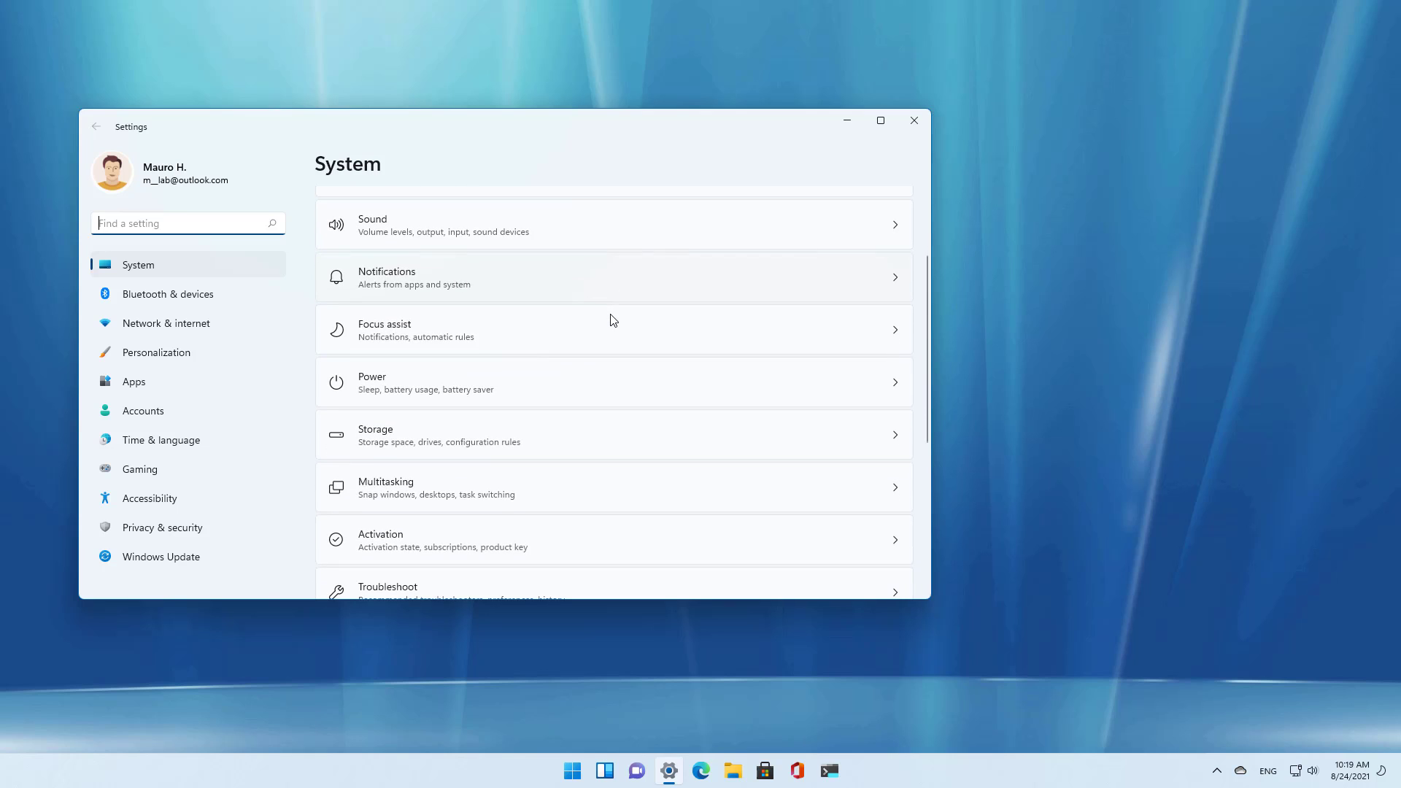
pyautogui.click(514, 544)
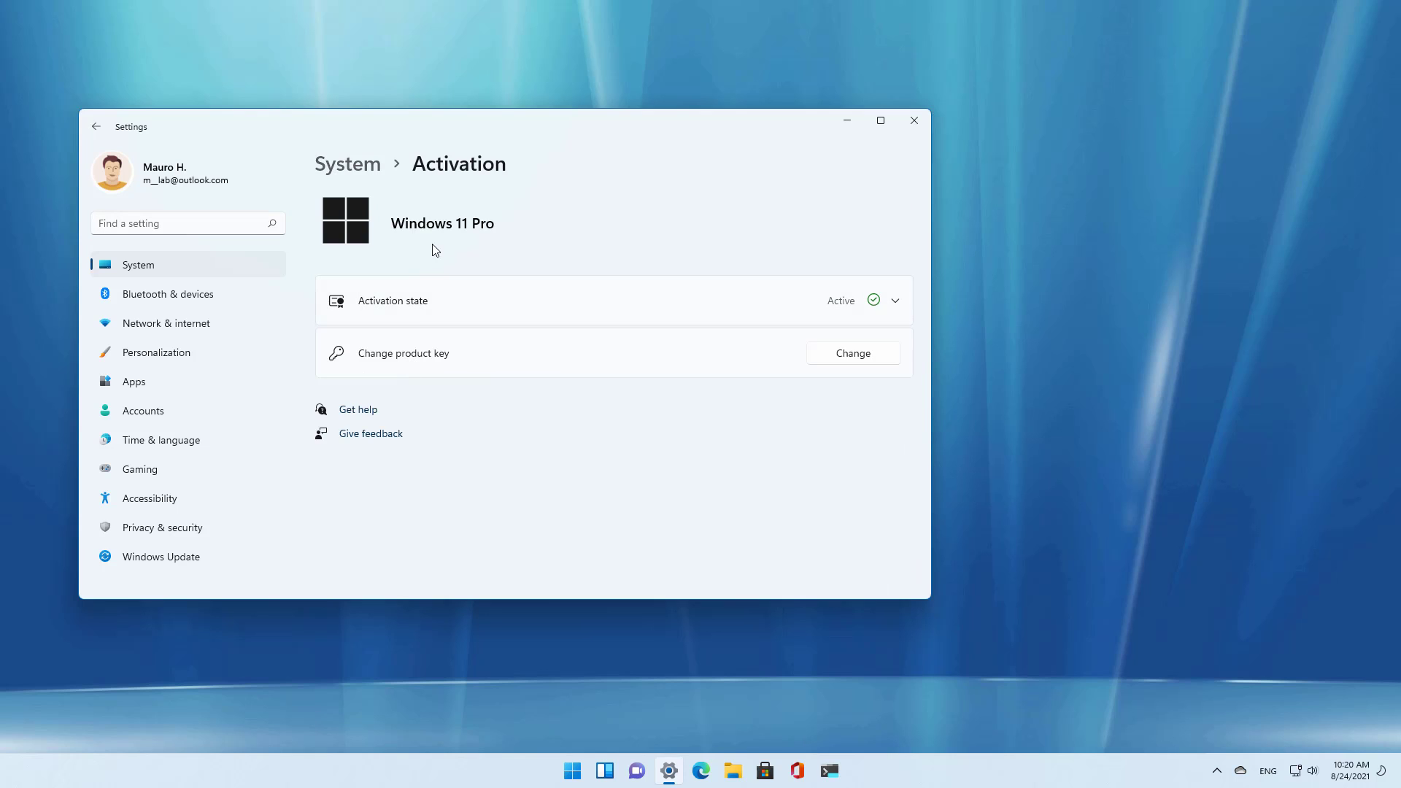
pyautogui.click(501, 309)
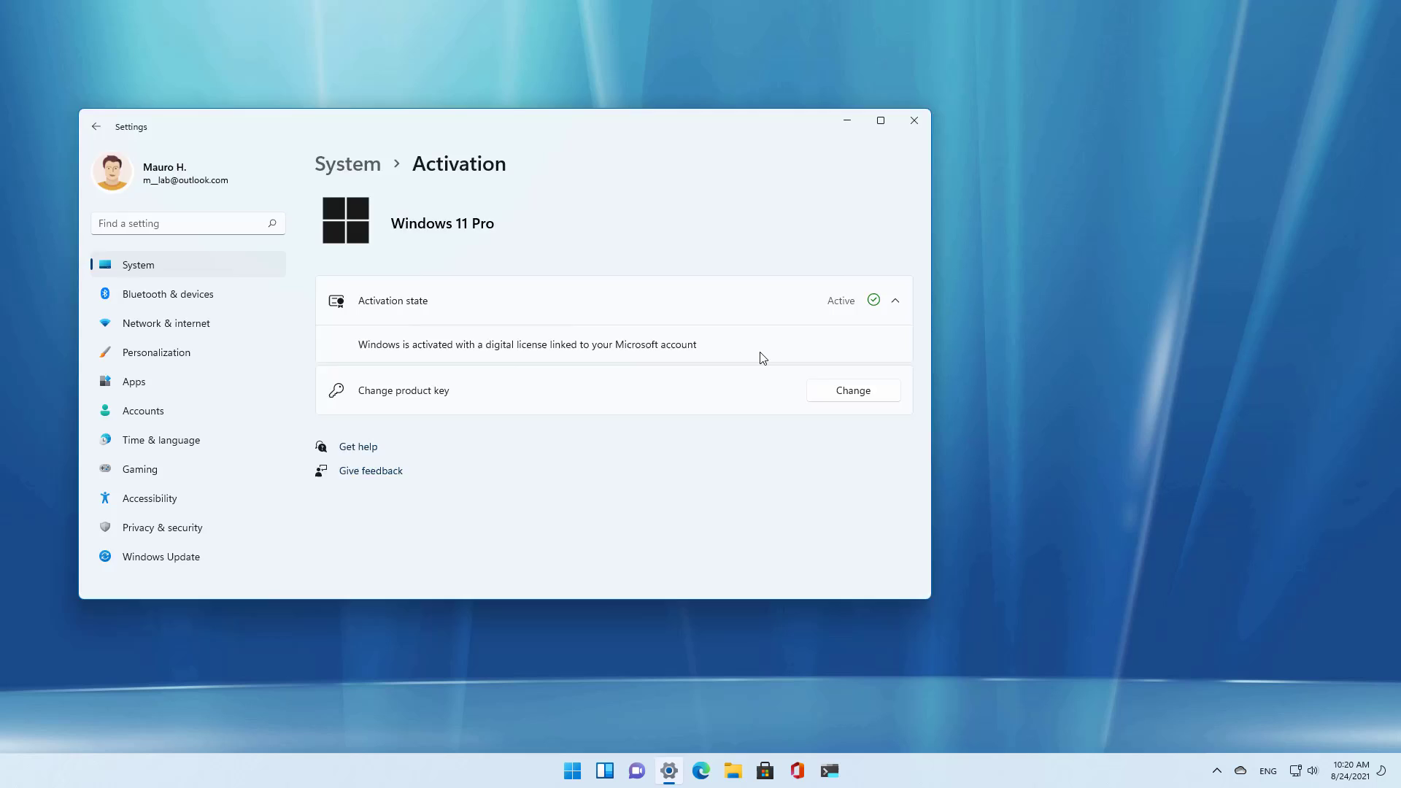
pyautogui.hotkey('alt', 'F4')
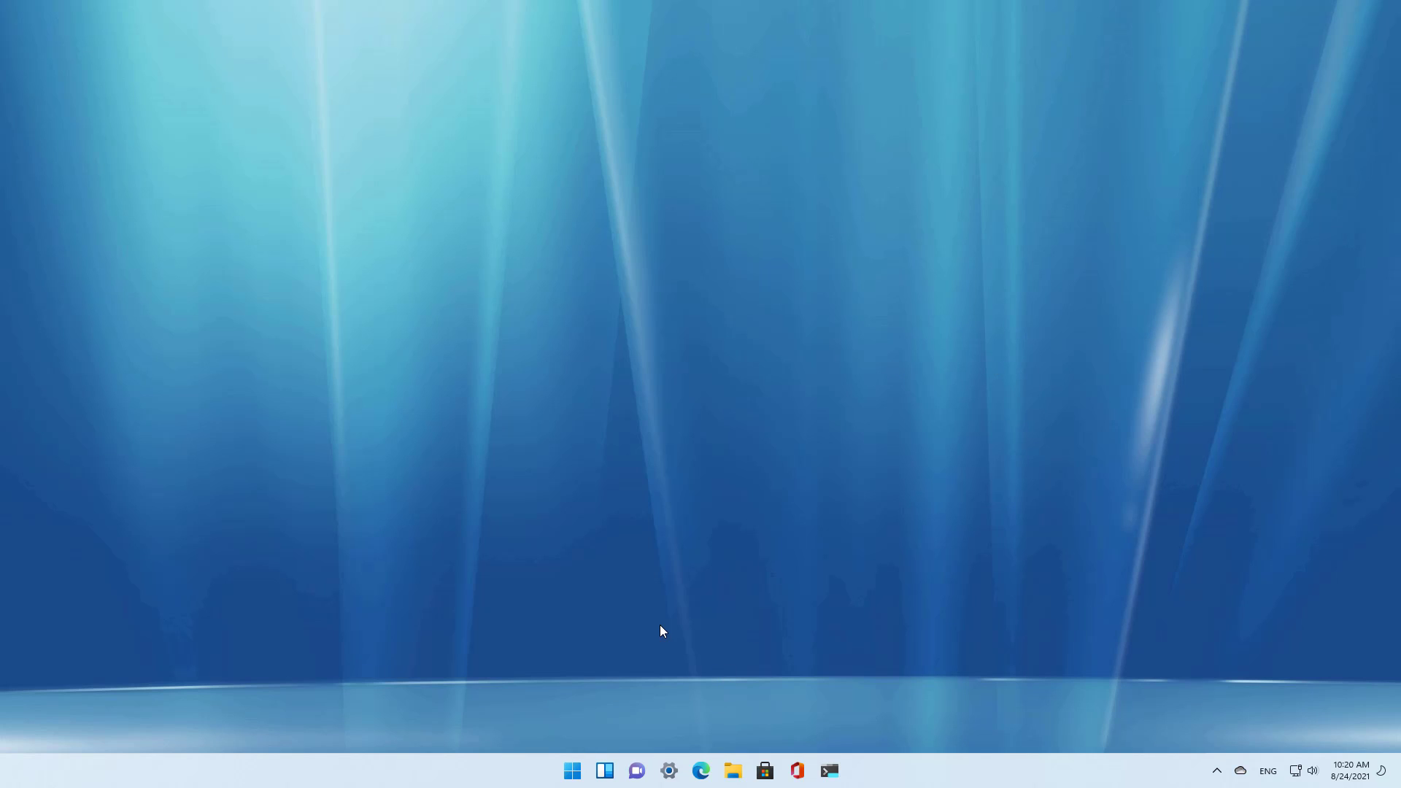
# Start Windows Insider Program enrollment, link an account, and cancel at the Dev/Beta/Release Preview channel choice
pyautogui.click(670, 770)
pyautogui.scroll(-5, 373, 453)
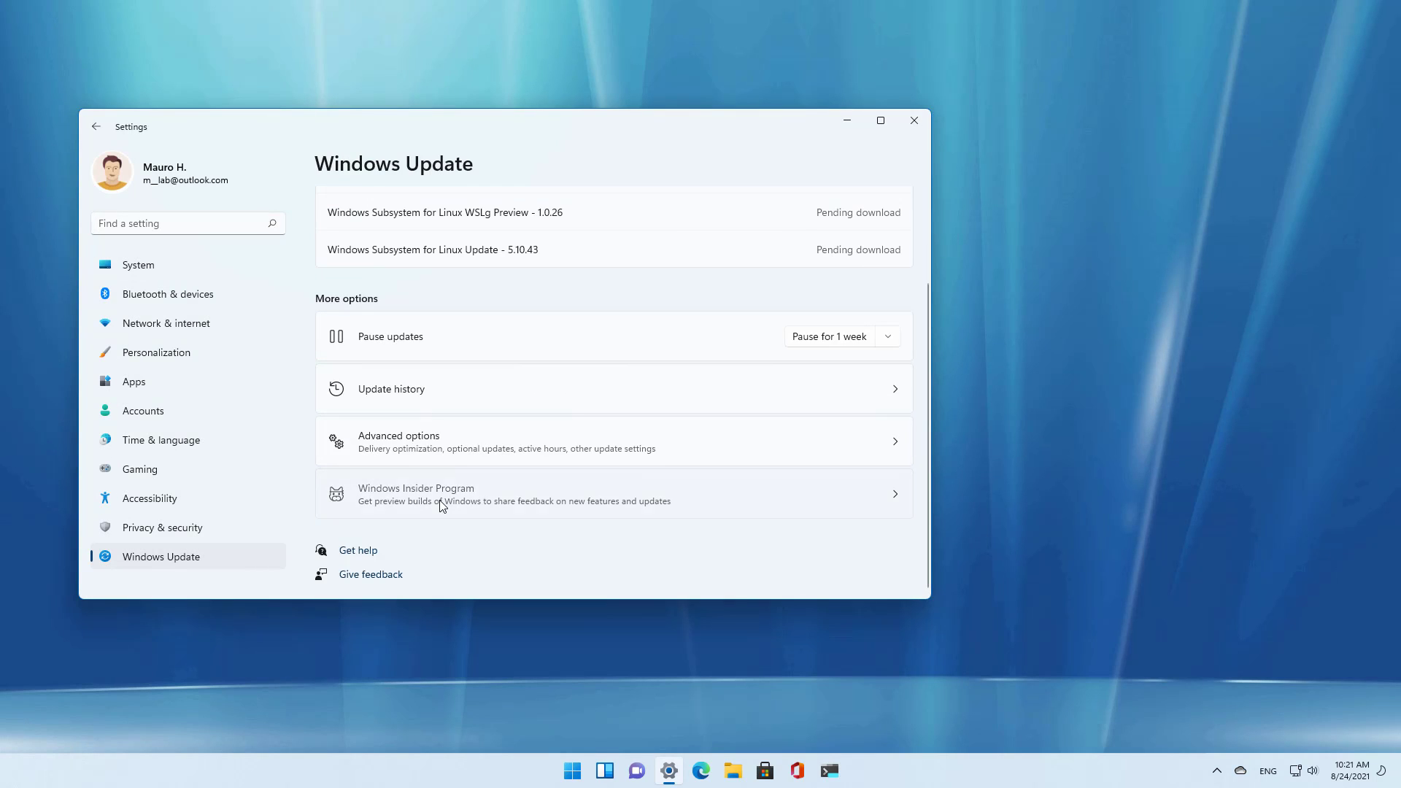
pyautogui.click(441, 505)
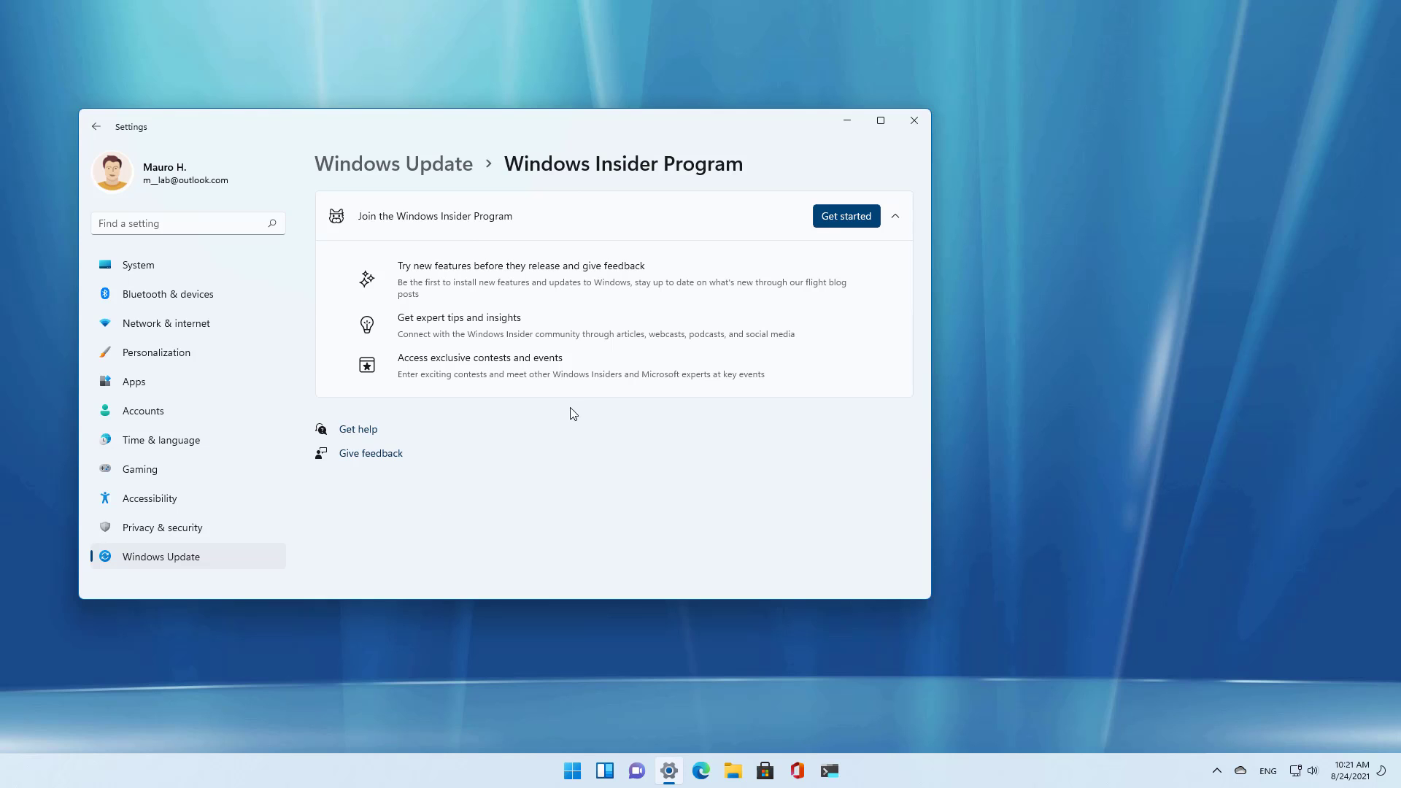
pyautogui.click(845, 218)
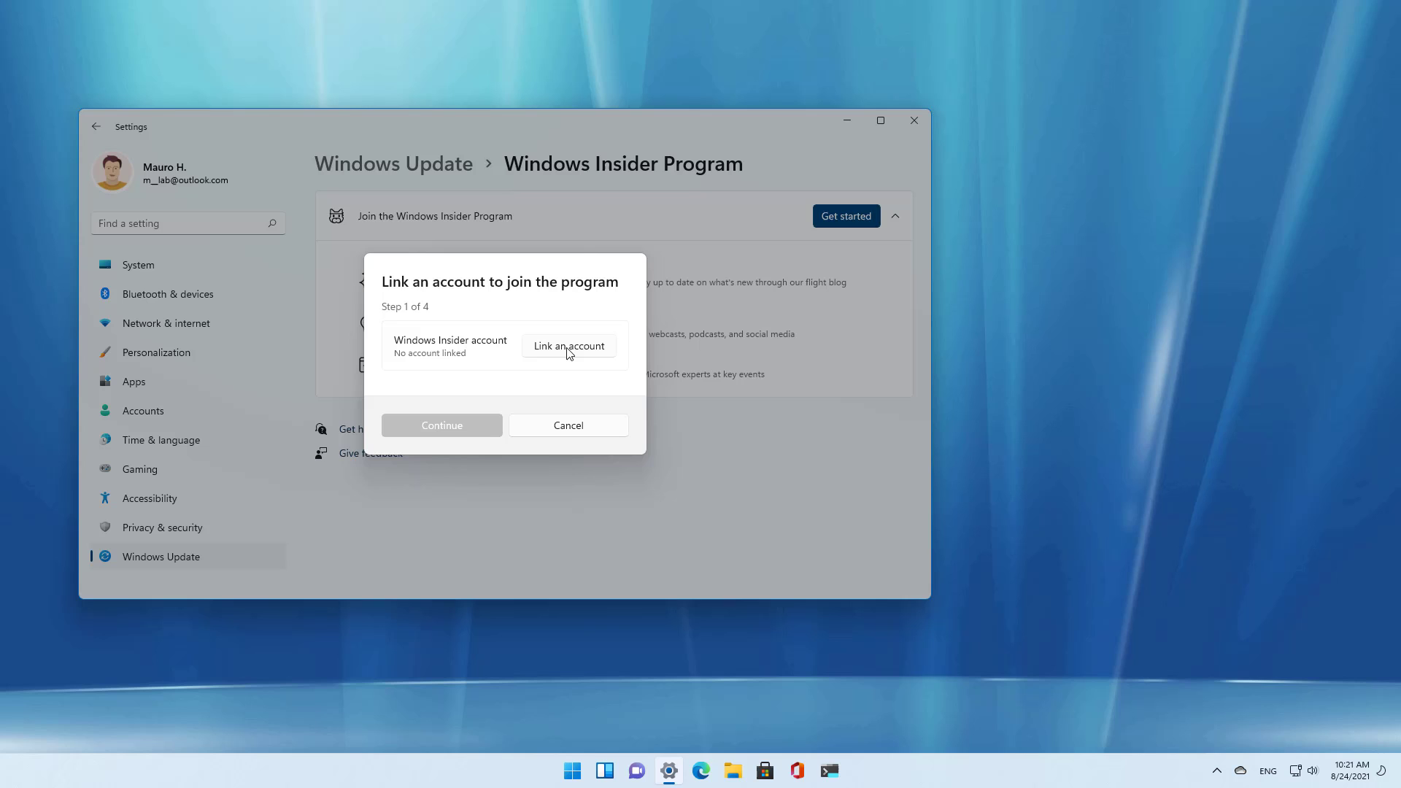
pyautogui.click(568, 348)
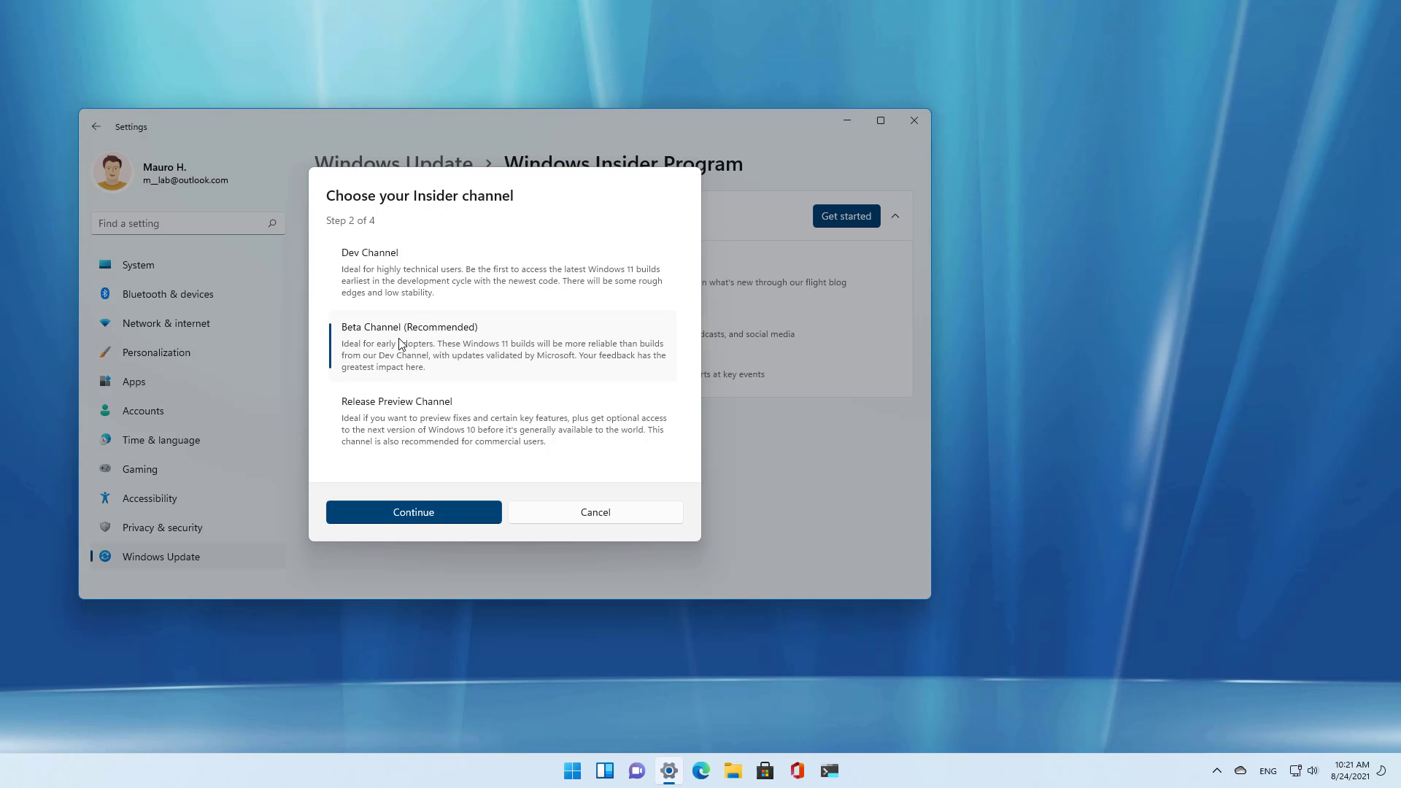
pyautogui.click(590, 510)
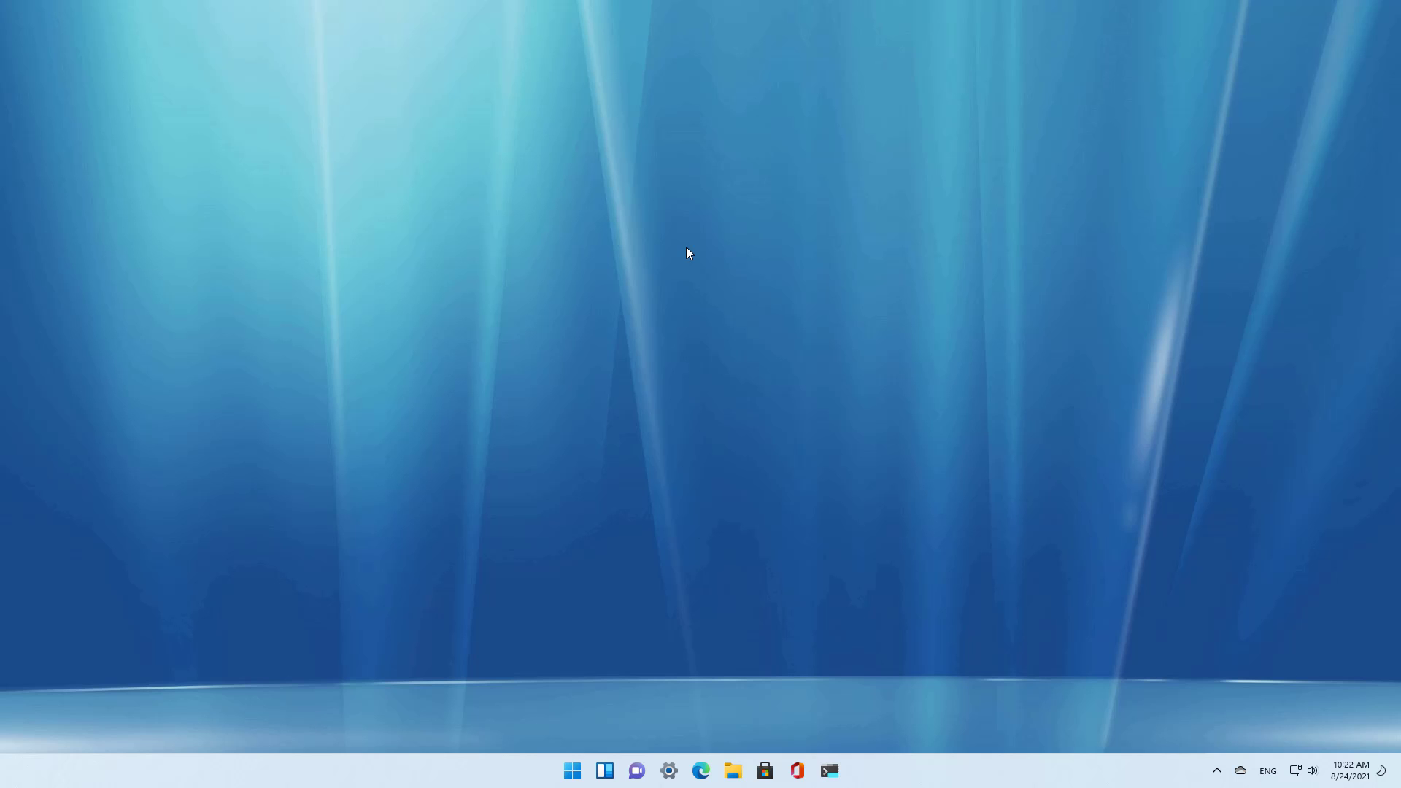